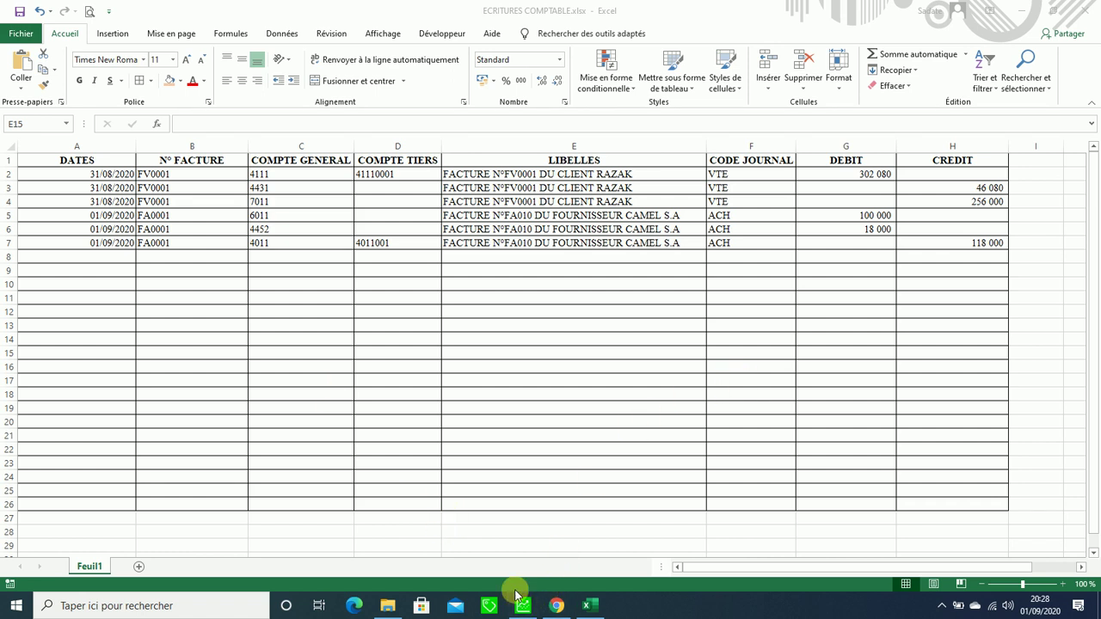
Step: Switch to Sage 100c Comptabilité and display the IntuiSage home page
mouse_move(525, 613)
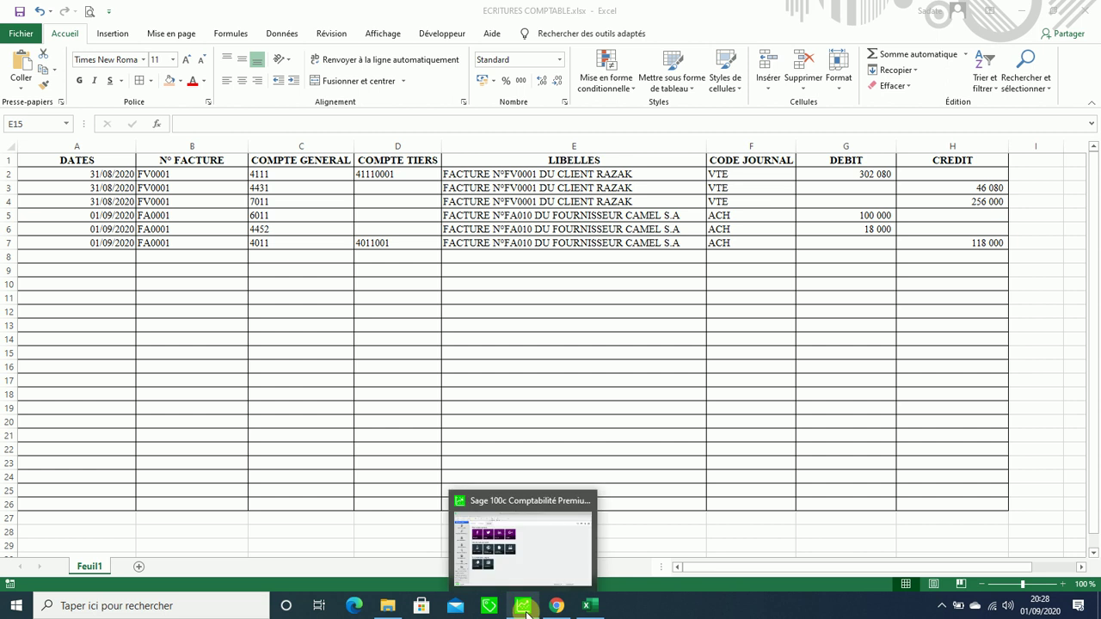
left_click(527, 568)
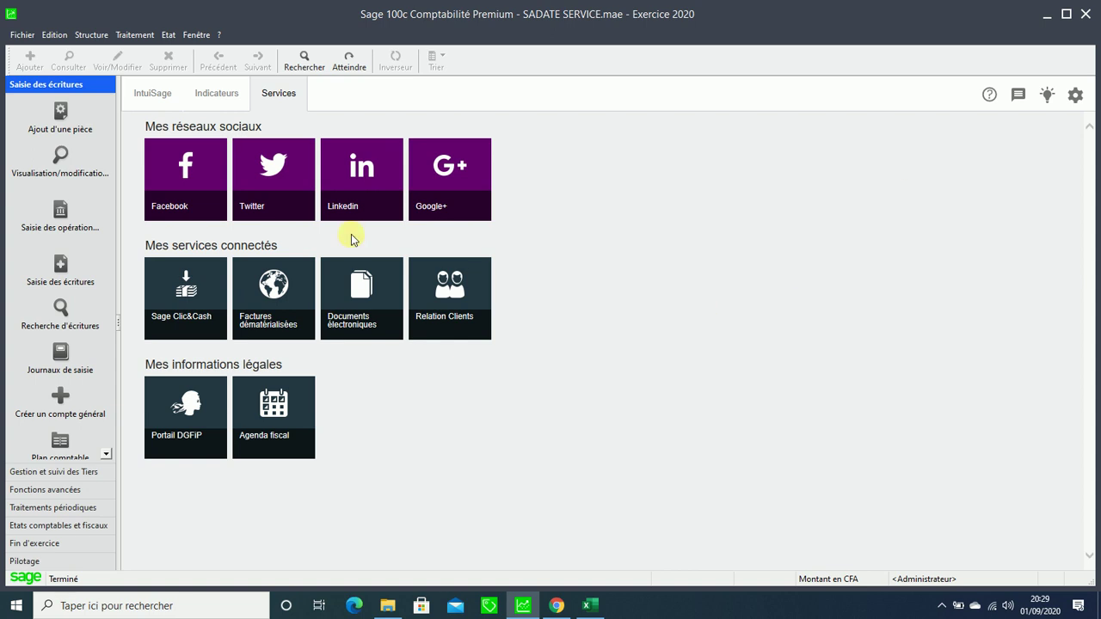
left_click(171, 93)
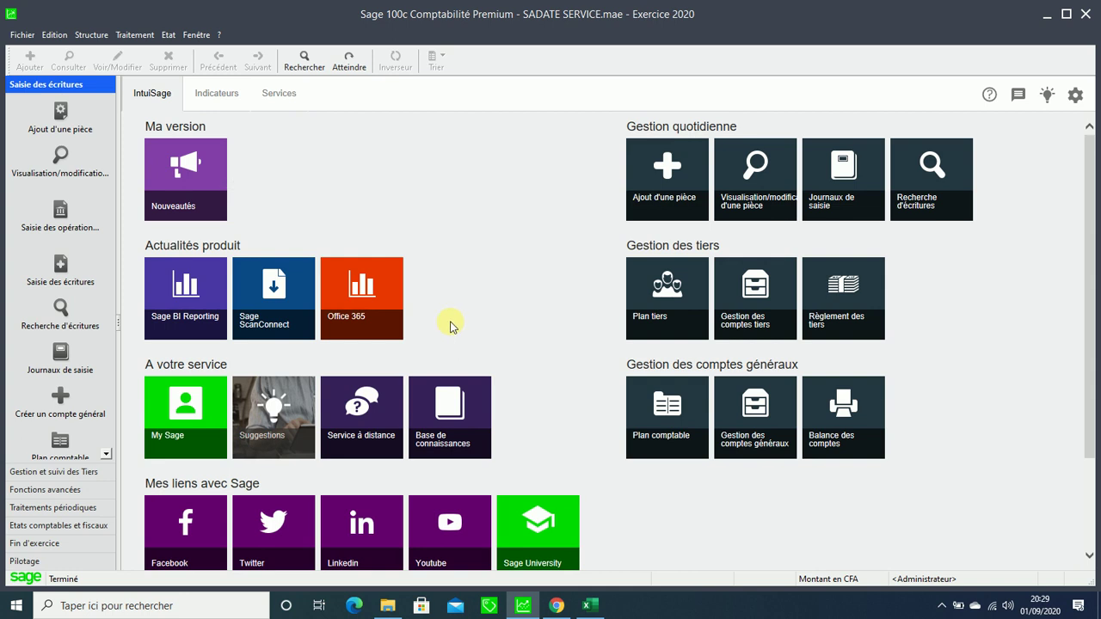
Step: Switch to the ECRITURES COMPTABLE workbook in Excel and review the accounting entries prepared for import
left_click(588, 609)
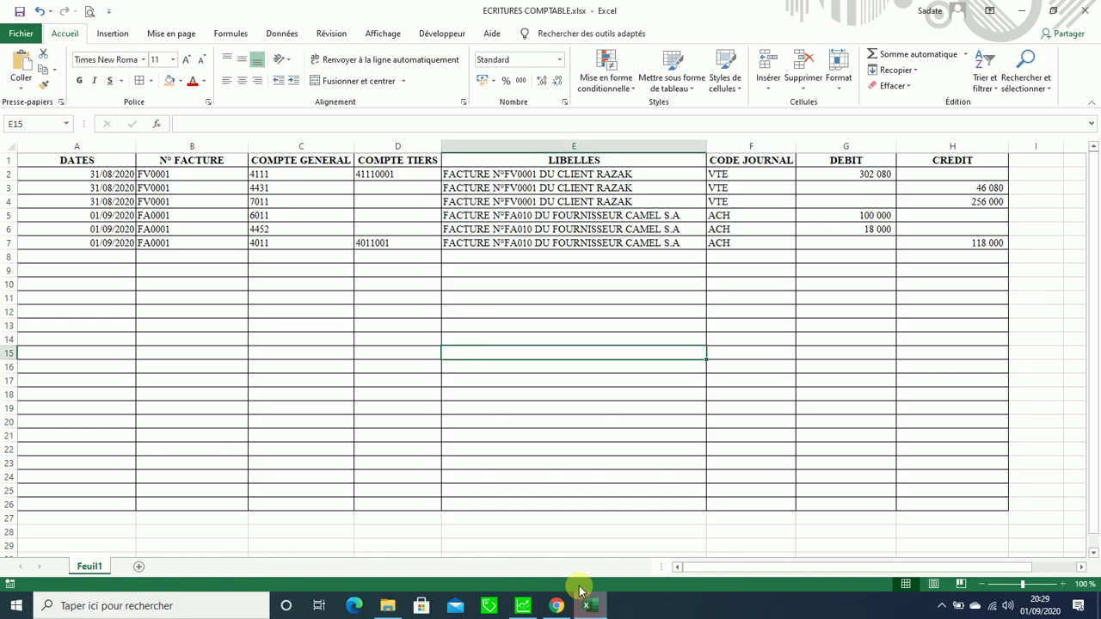
left_click(338, 324)
left_click(96, 369)
left_click(82, 269)
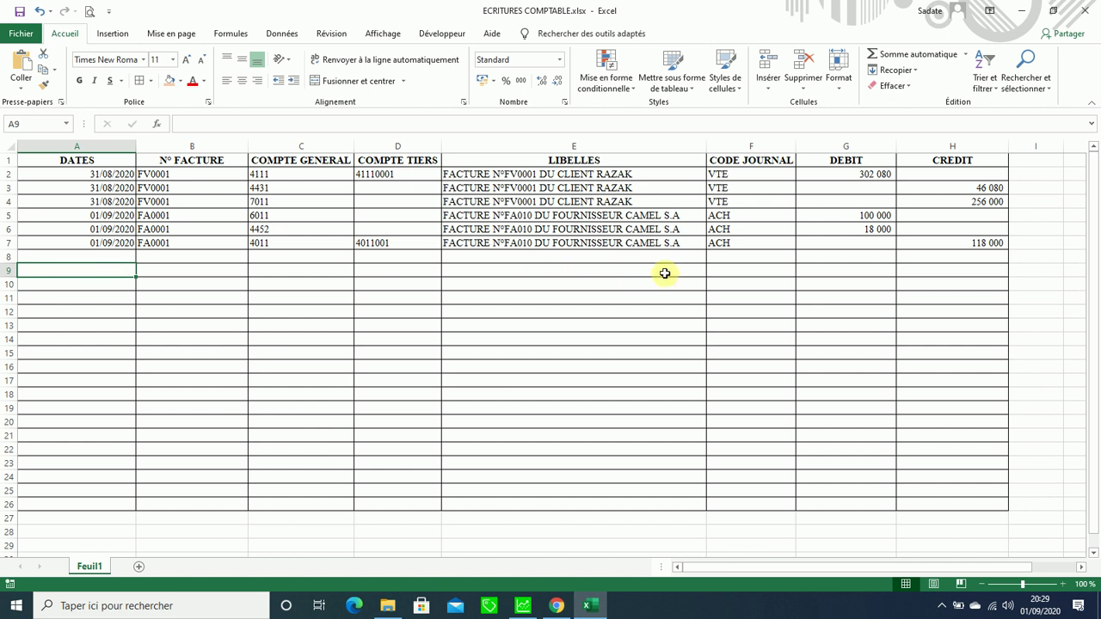
Step: Return to Sage 100c and examine the journal entry list across all 2020 periods for existing entries, then close it
left_click(532, 600)
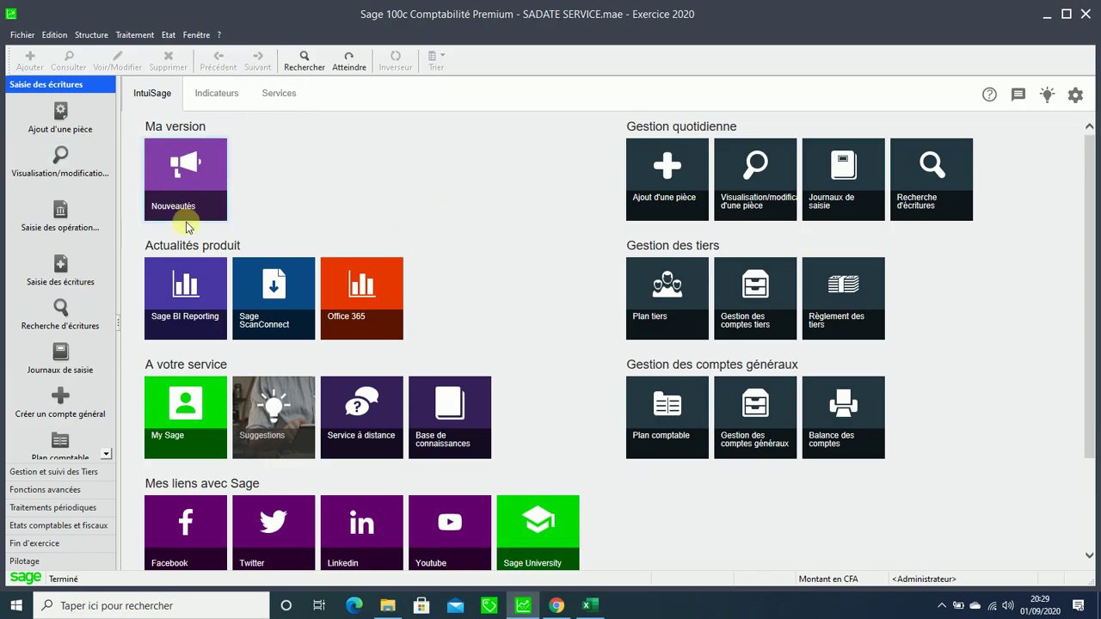
left_click(62, 351)
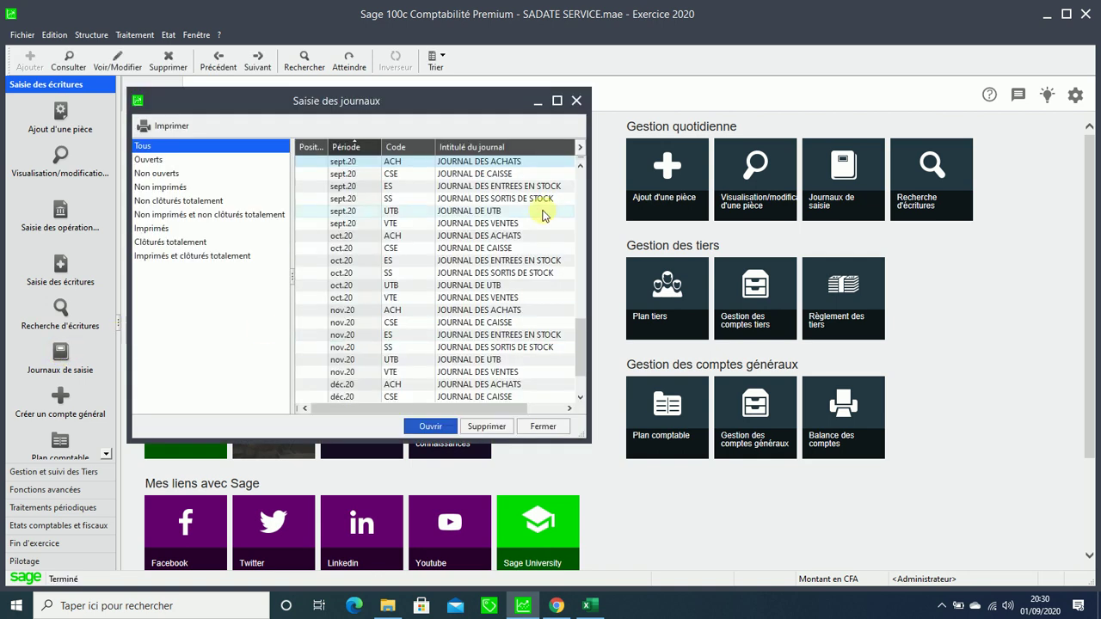
left_click(556, 105)
scroll(333, 206, "up", 5)
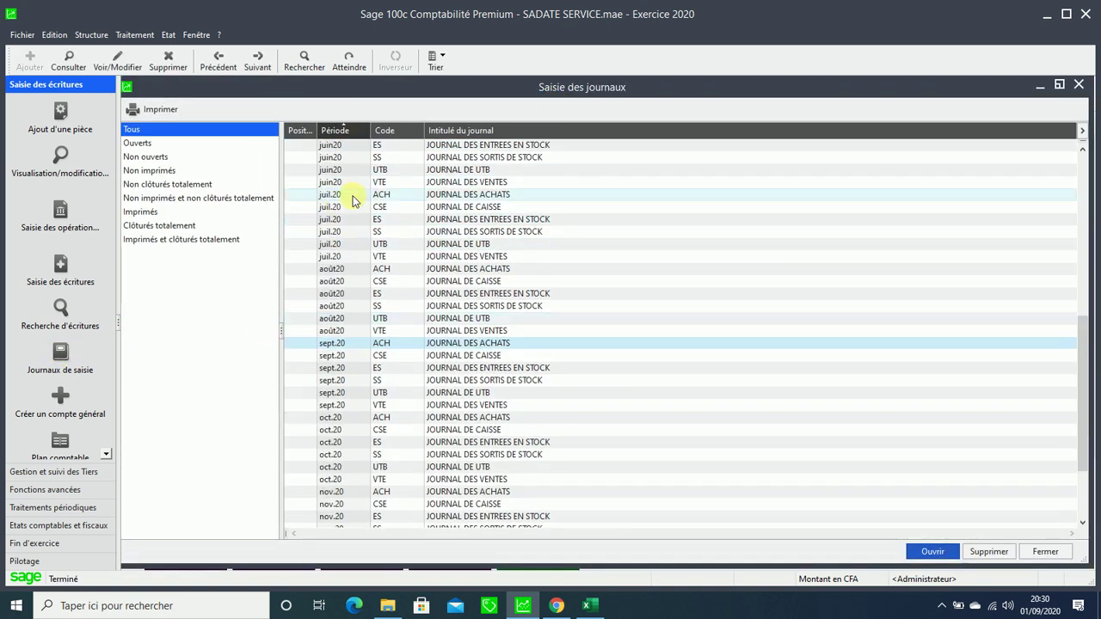
scroll(646, 238, "up", 10)
scroll(602, 246, "up", 1)
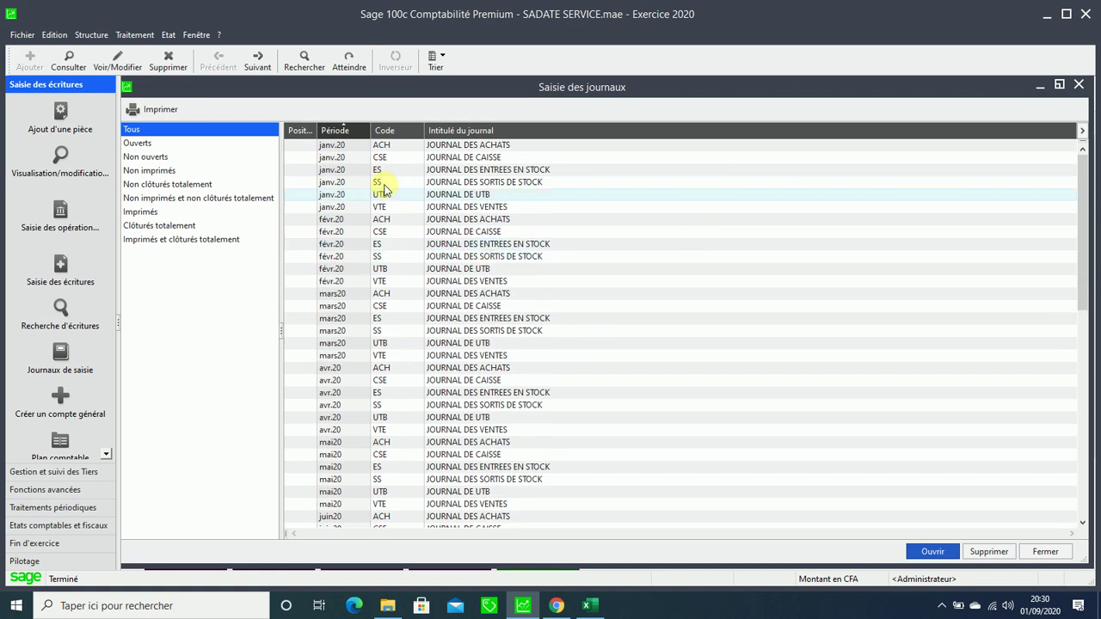
scroll(302, 184, "down", 4)
scroll(336, 293, "down", 2)
scroll(387, 233, "up", 5)
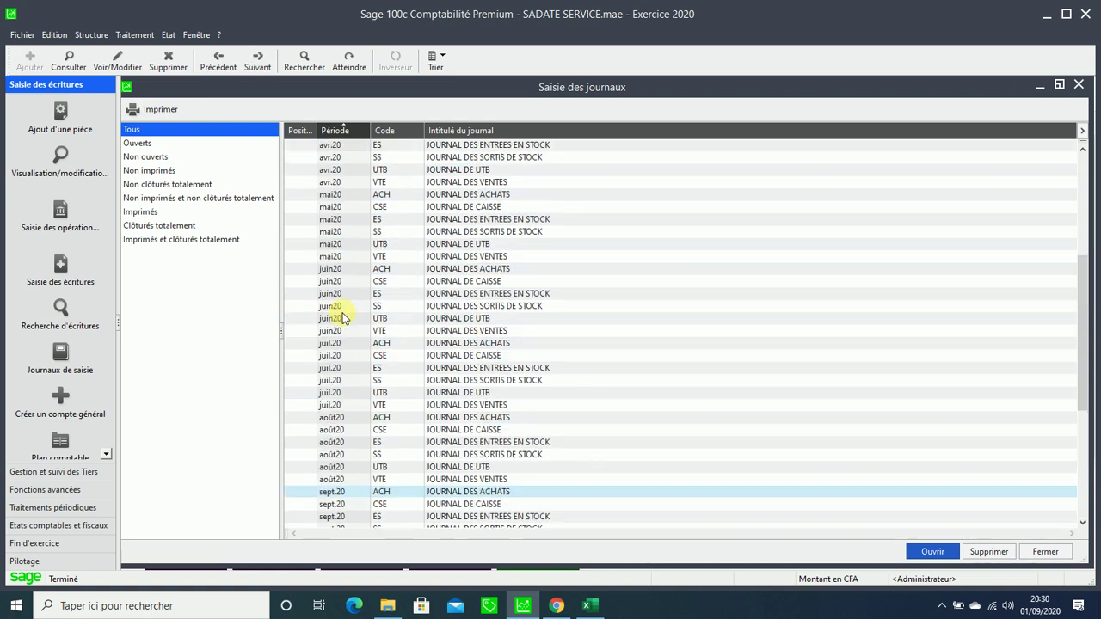
scroll(379, 344, "down", 4)
scroll(359, 361, "down", 7)
scroll(370, 284, "up", 1)
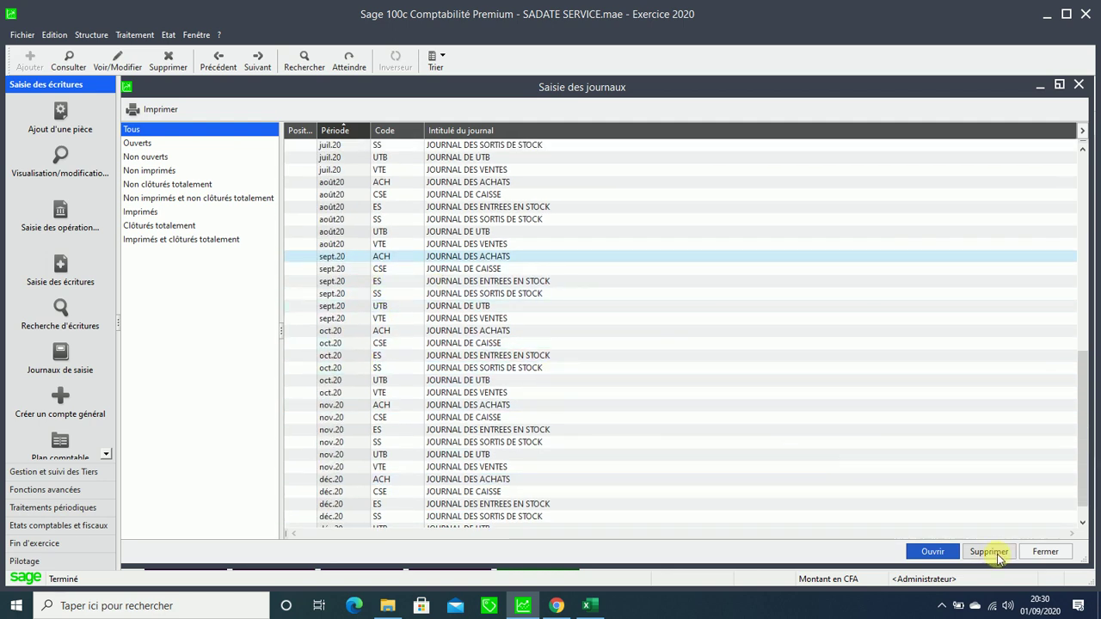
left_click(1046, 552)
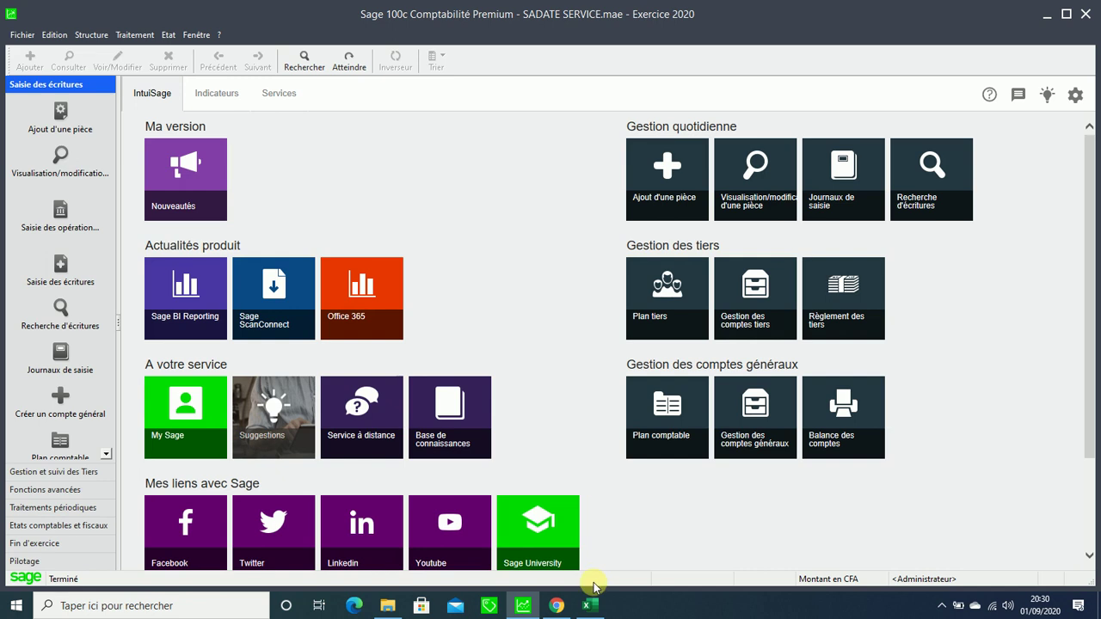
mouse_move(557, 606)
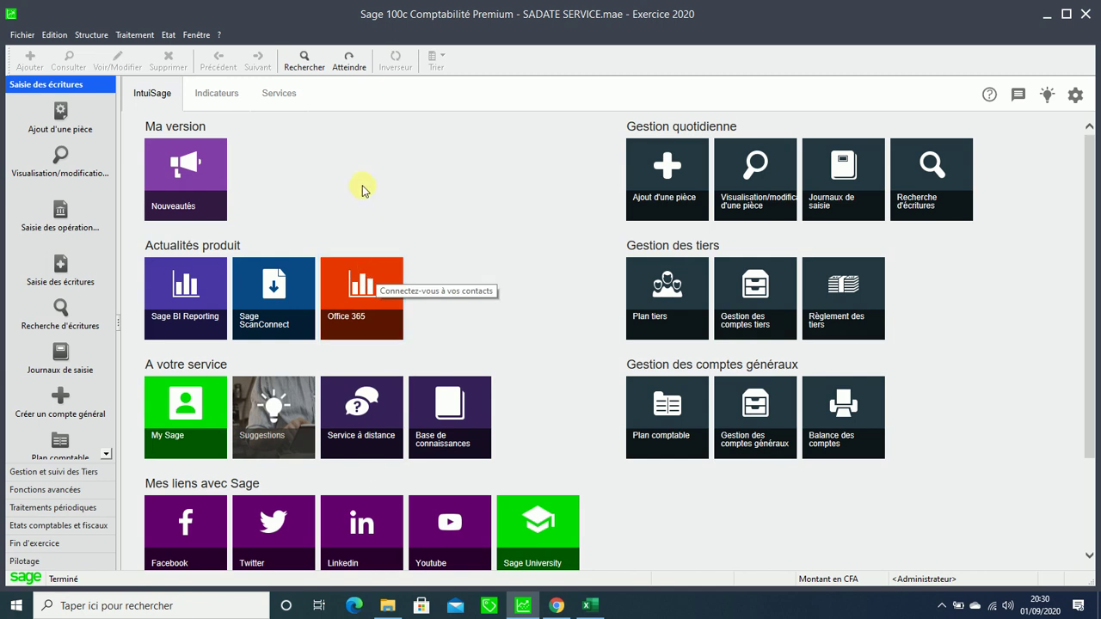
left_click(22, 35)
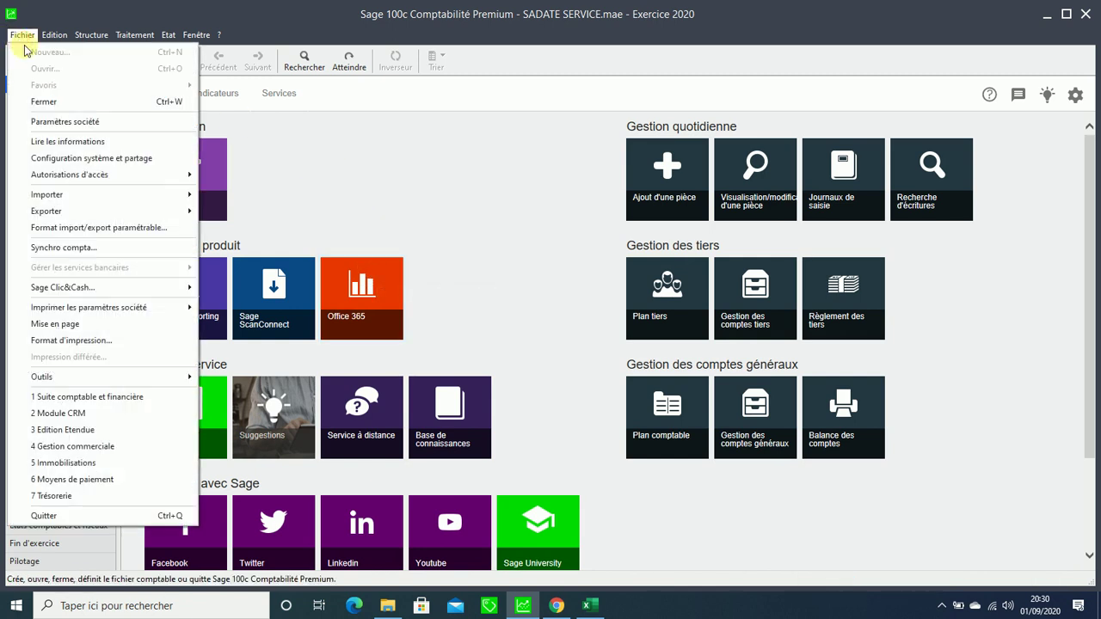
mouse_move(99, 196)
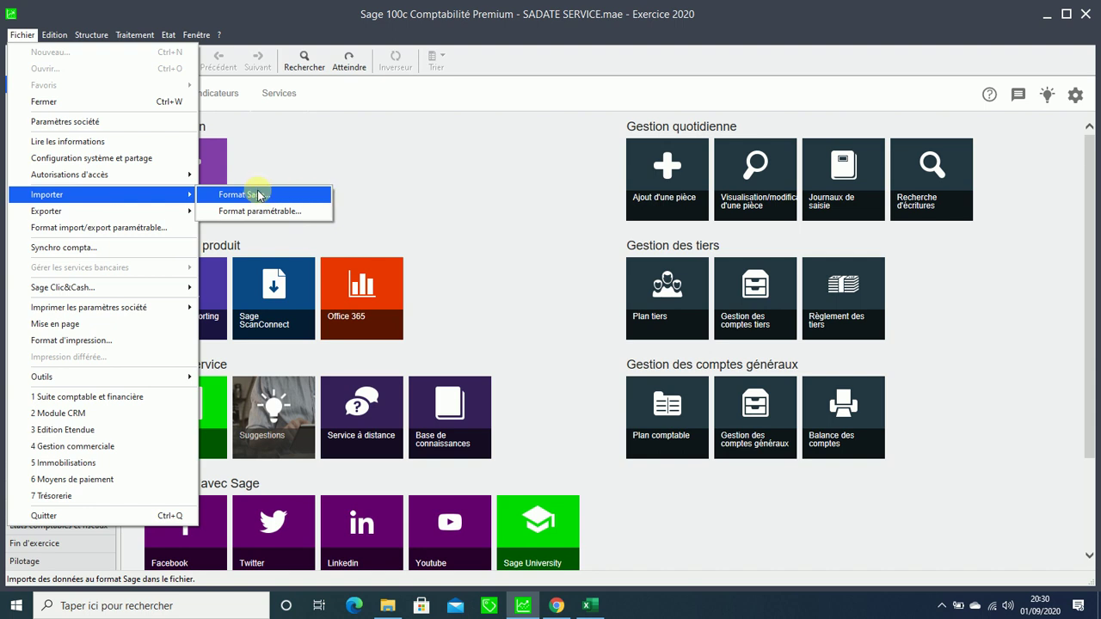
left_click(419, 196)
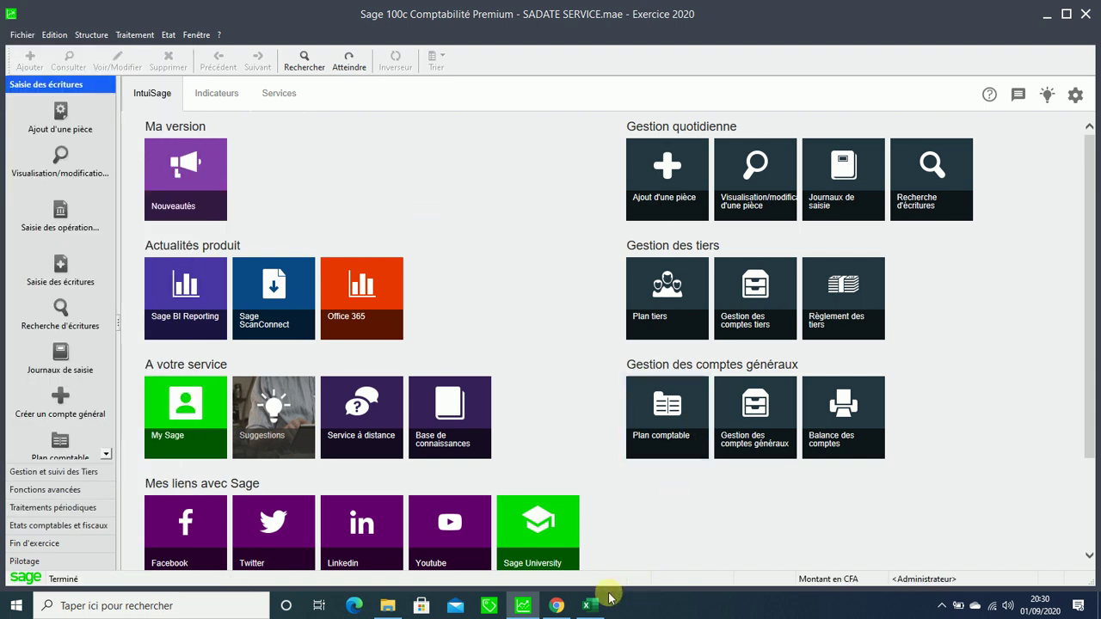
Step: Switch to the Excel entries workbook and highlight the codes in the CODE JOURNAL column, cells F2 to F8
mouse_move(607, 598)
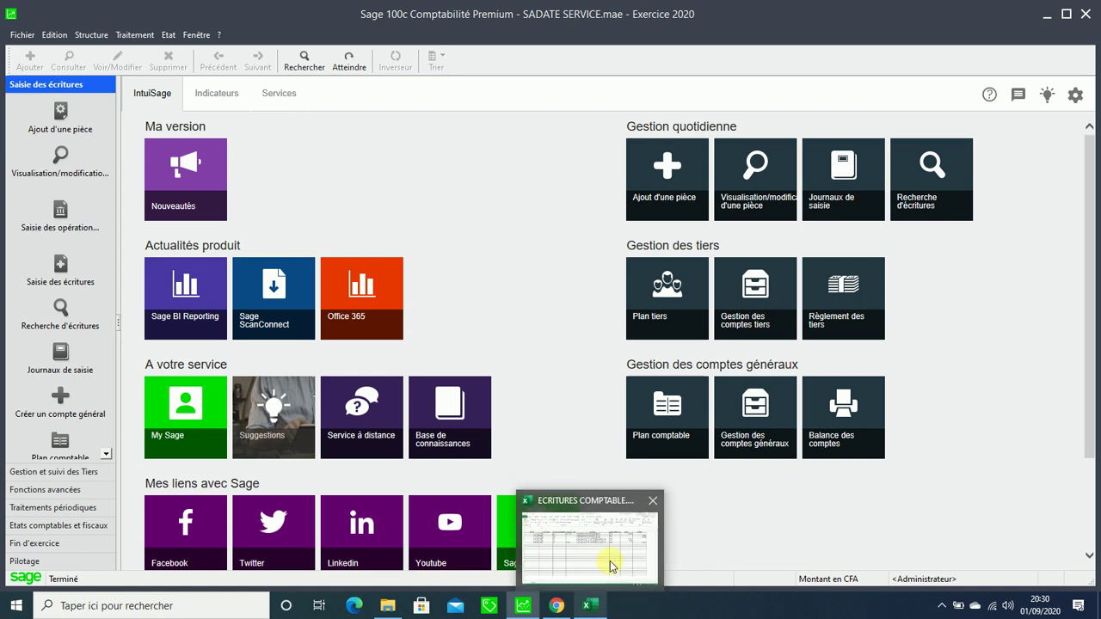
left_click(615, 557)
left_click(618, 544)
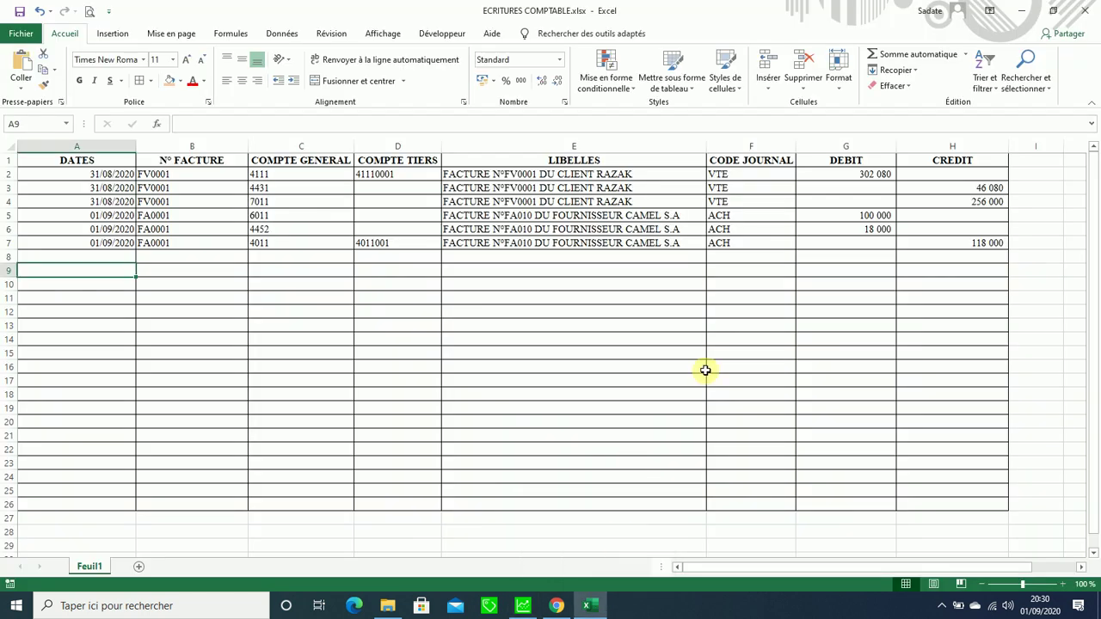
left_click(765, 355)
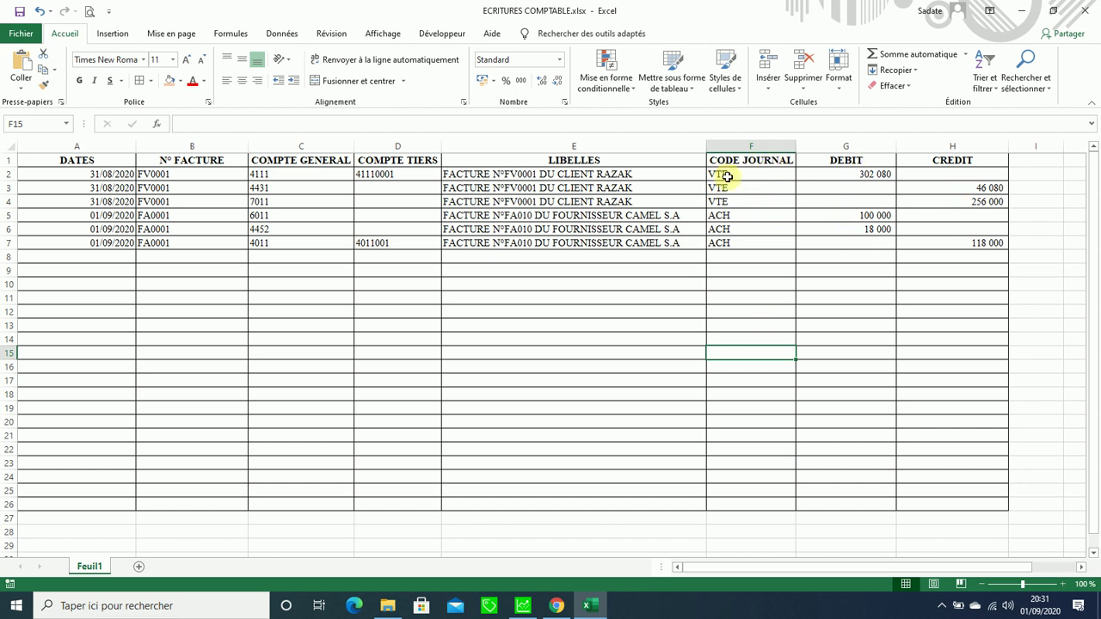
left_click_drag(725, 175, 725, 258)
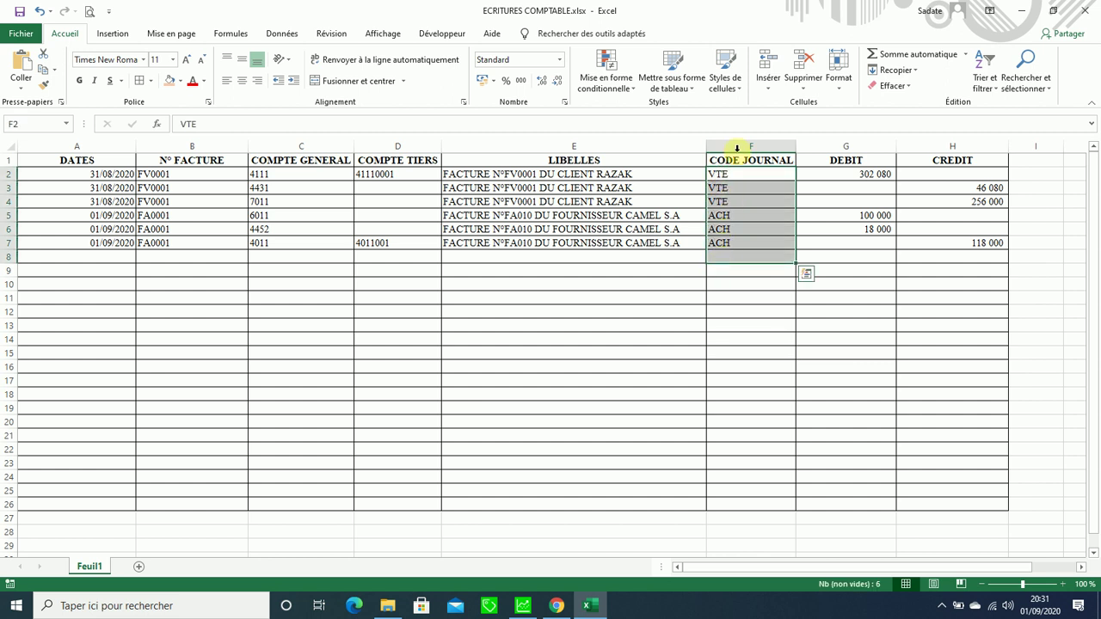
Step: Switch to Sage 100c and open the journal codes list to check the codes used in the workbook
left_click(523, 604)
left_click(93, 36)
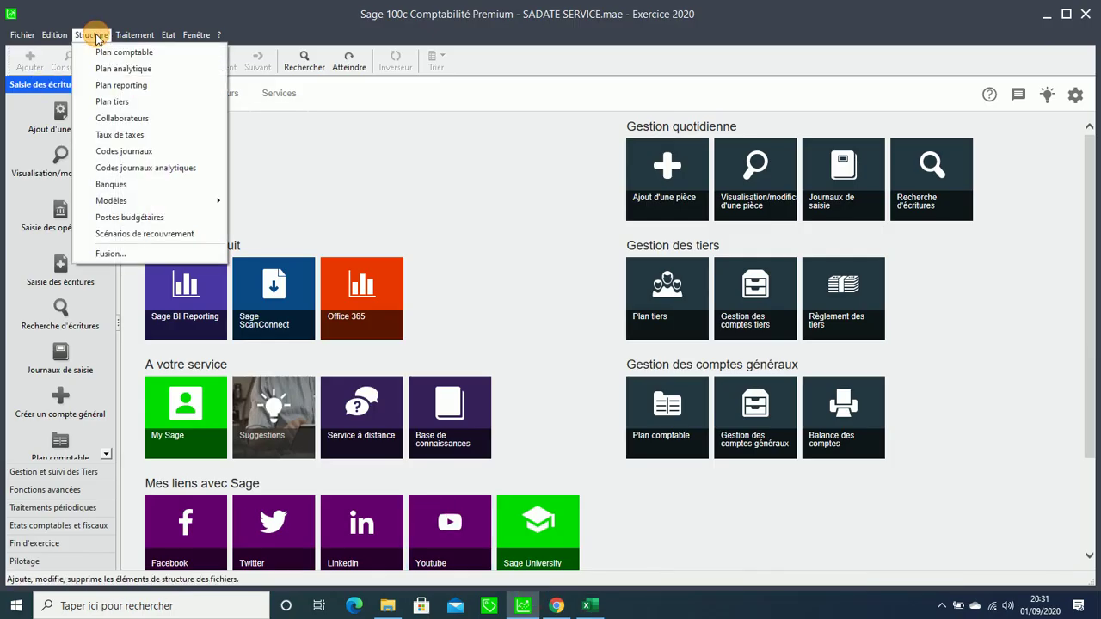
left_click(112, 151)
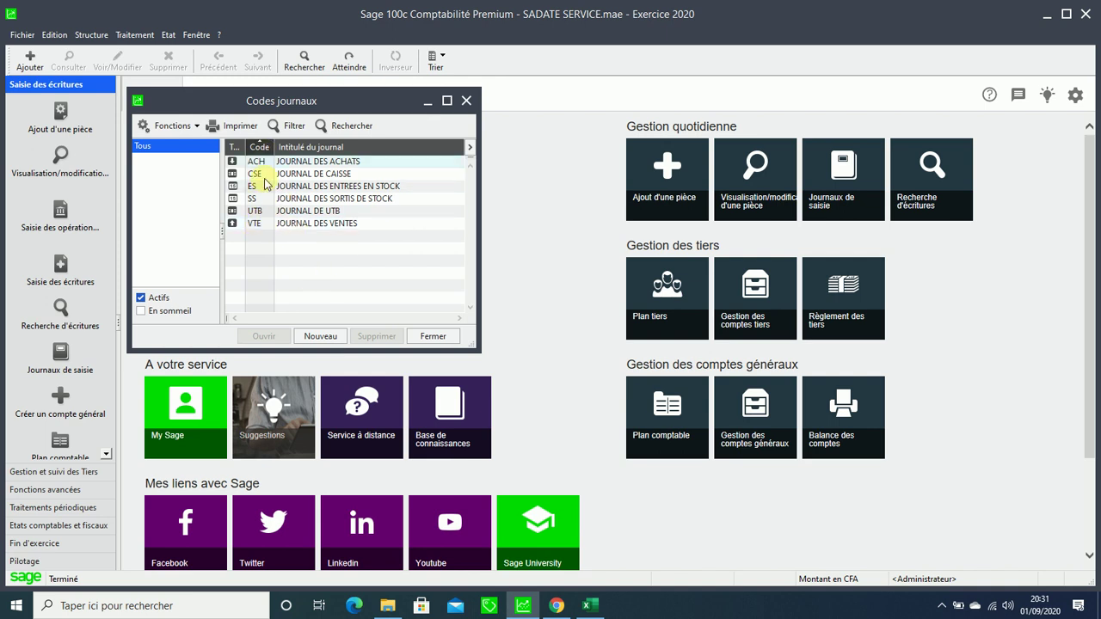
Step: Go back to the Excel workbook and highlight the account numbers in the COMPTE GENERAL column, cells C2 to C8
left_click(588, 606)
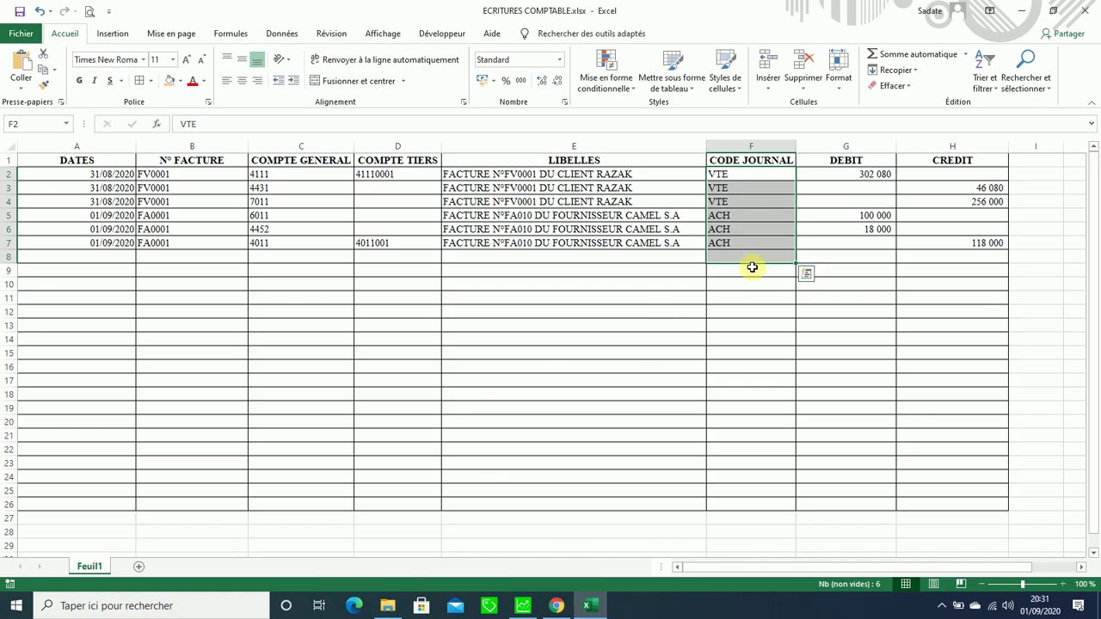
left_click(749, 241)
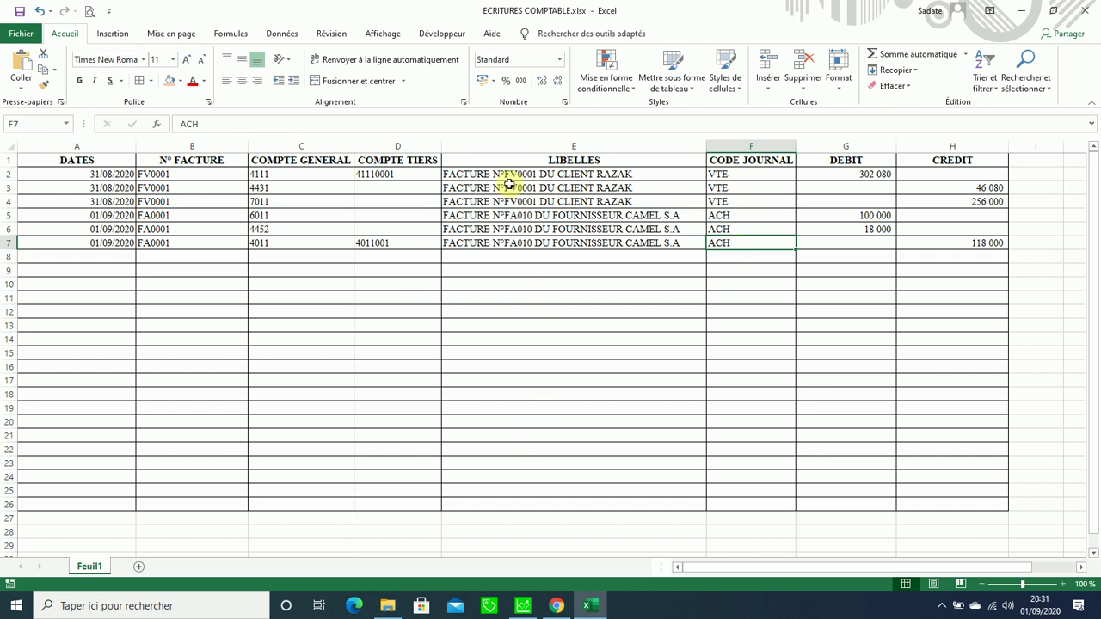
left_click_drag(260, 172, 263, 255)
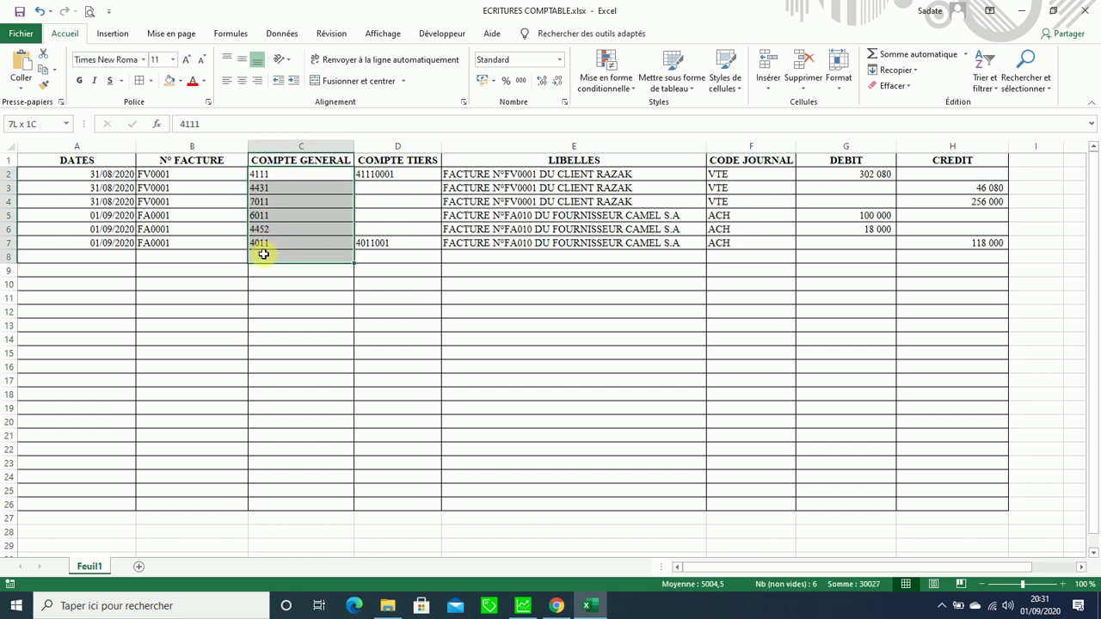
Step: In Sage 100c, check the chart of accounts for the workbook's general accounts, then close it and the journal codes list
left_click(522, 605)
left_click(92, 34)
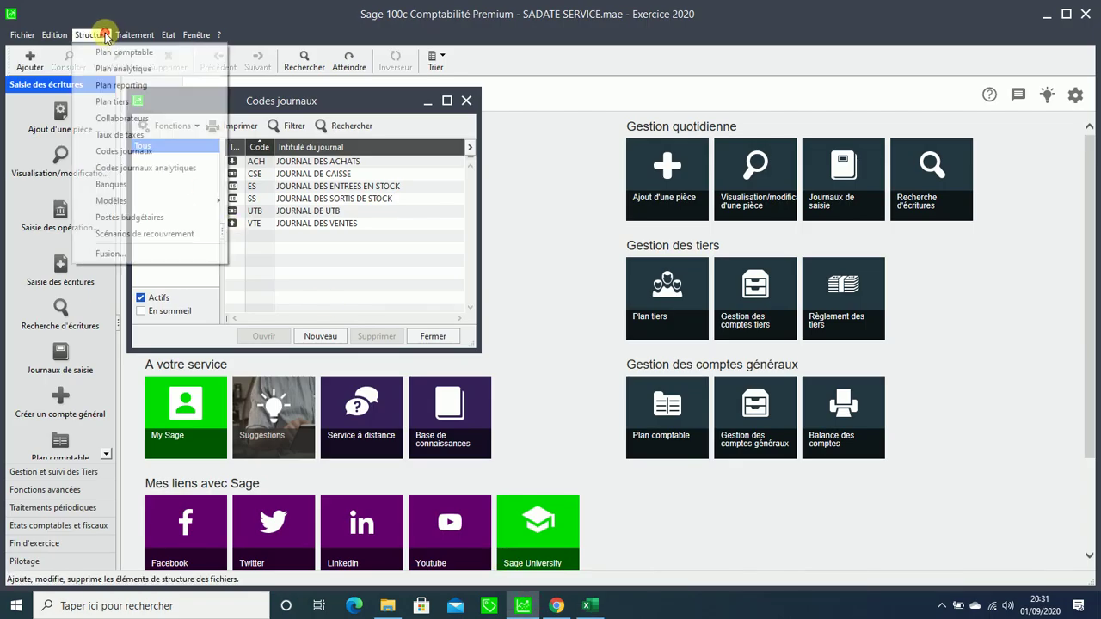
left_click(114, 50)
scroll(353, 220, "down", 5)
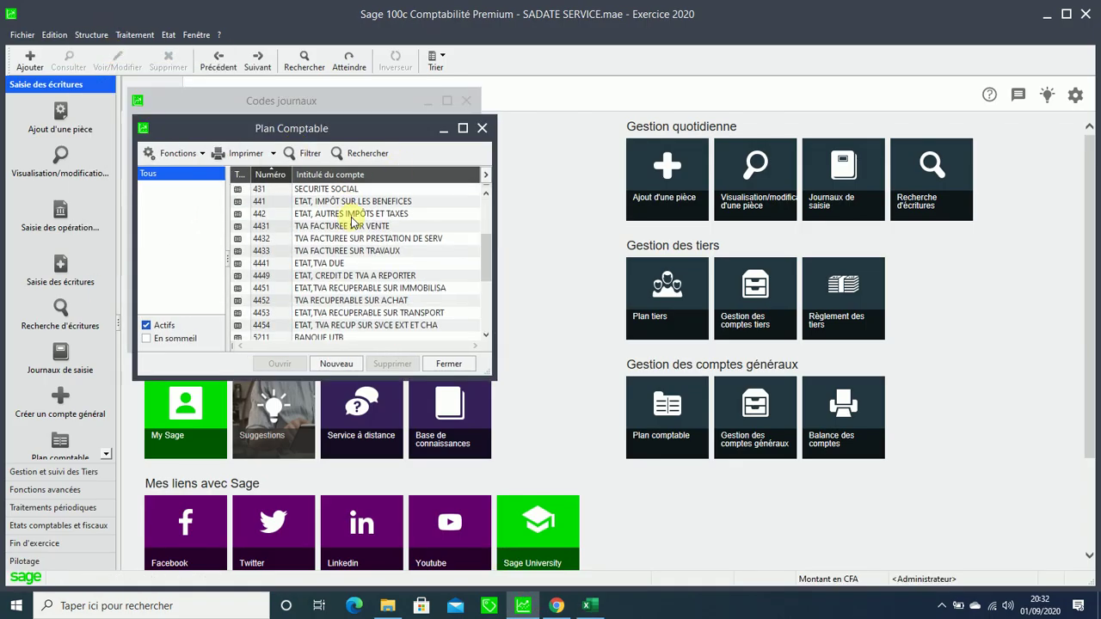
scroll(352, 222, "up", 5)
scroll(352, 220, "down", 5)
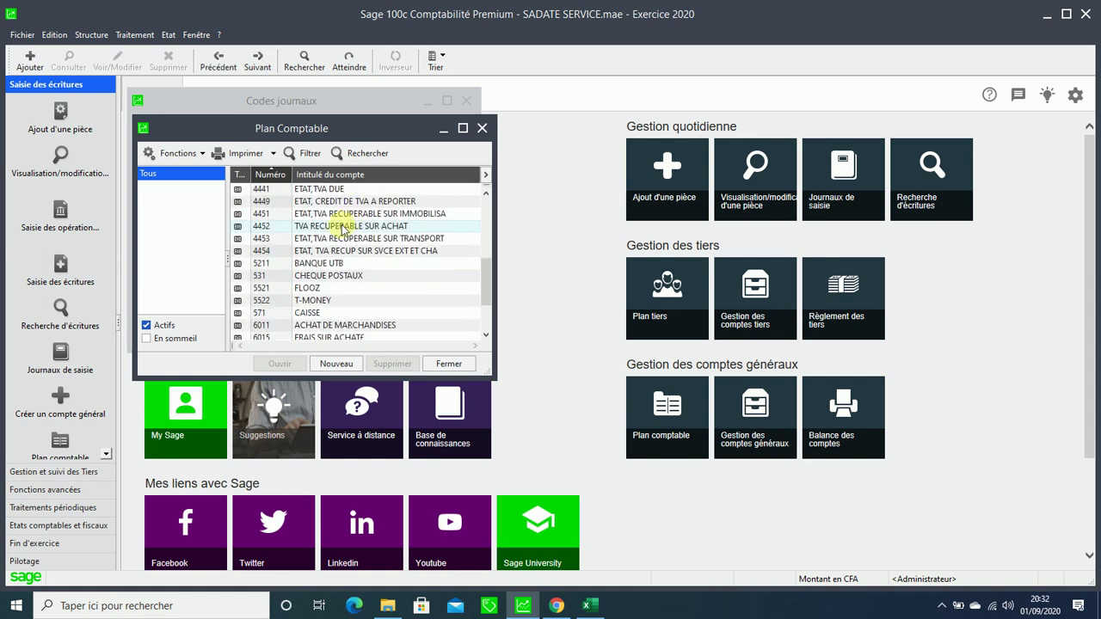
scroll(293, 329, "up", 5)
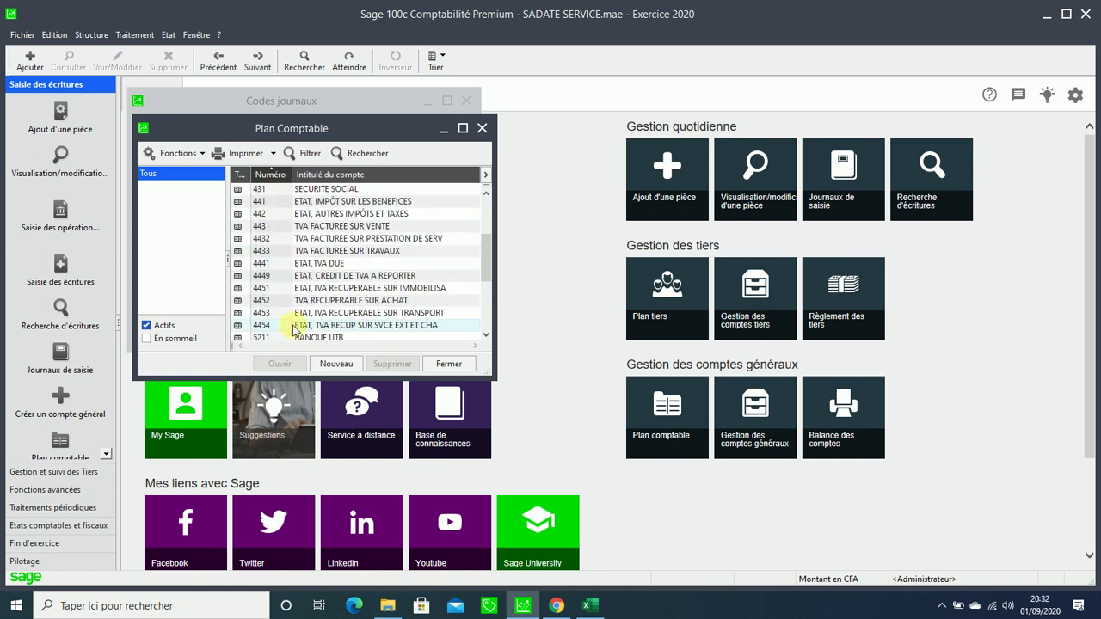
scroll(290, 319, "down", 3)
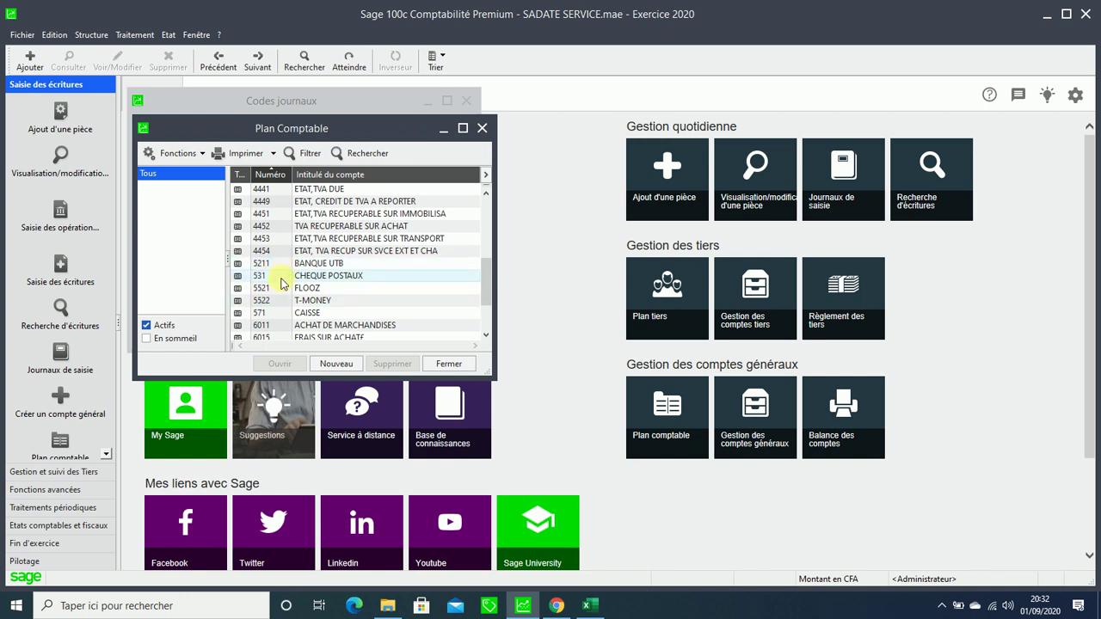
scroll(281, 284, "down", 2)
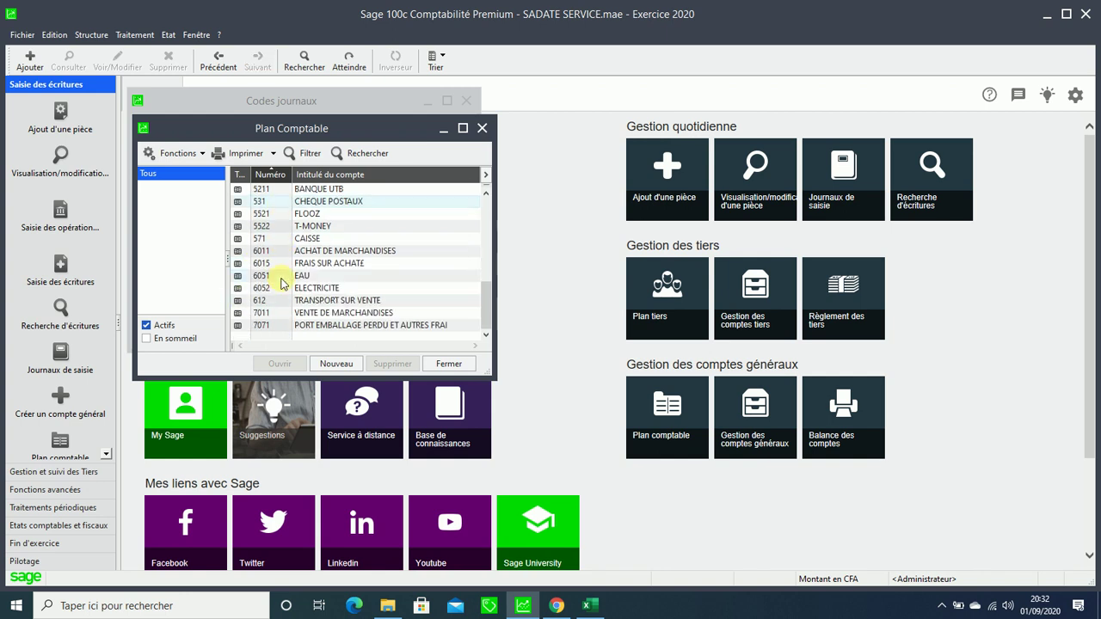
left_click(455, 364)
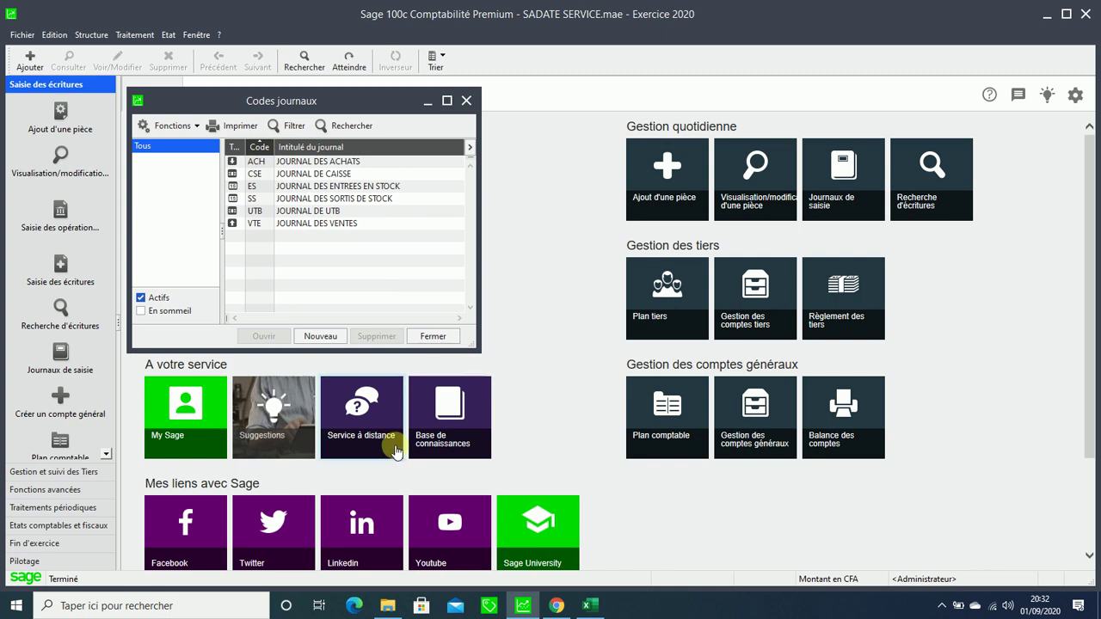
left_click(433, 335)
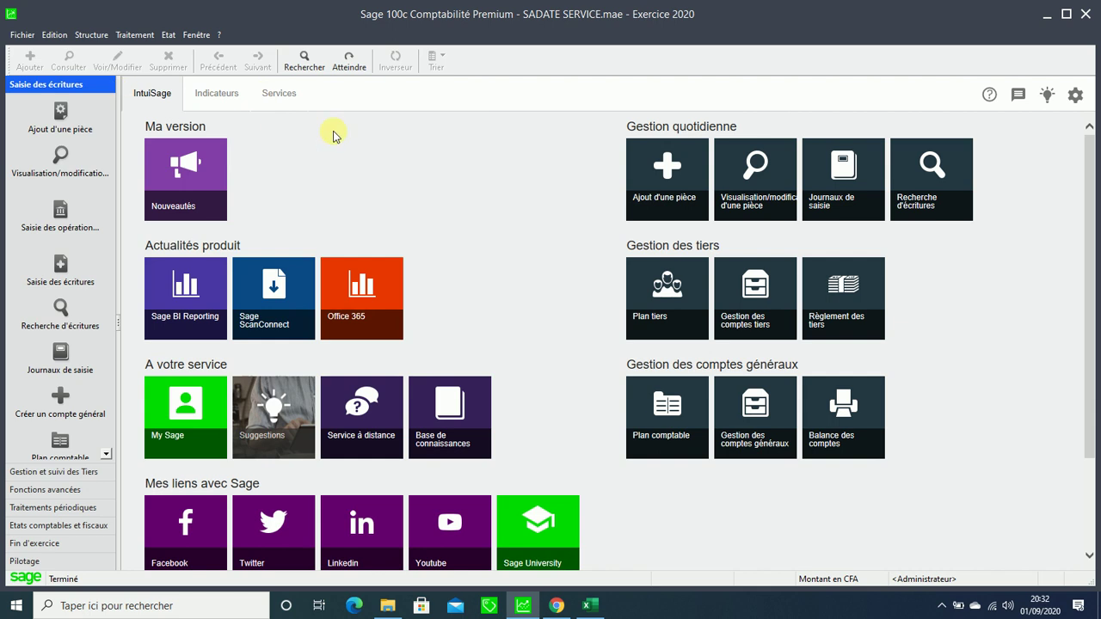
Step: Create a new customizable import/export format on the Bureau, saved as "format ecriture comptable"
left_click(21, 36)
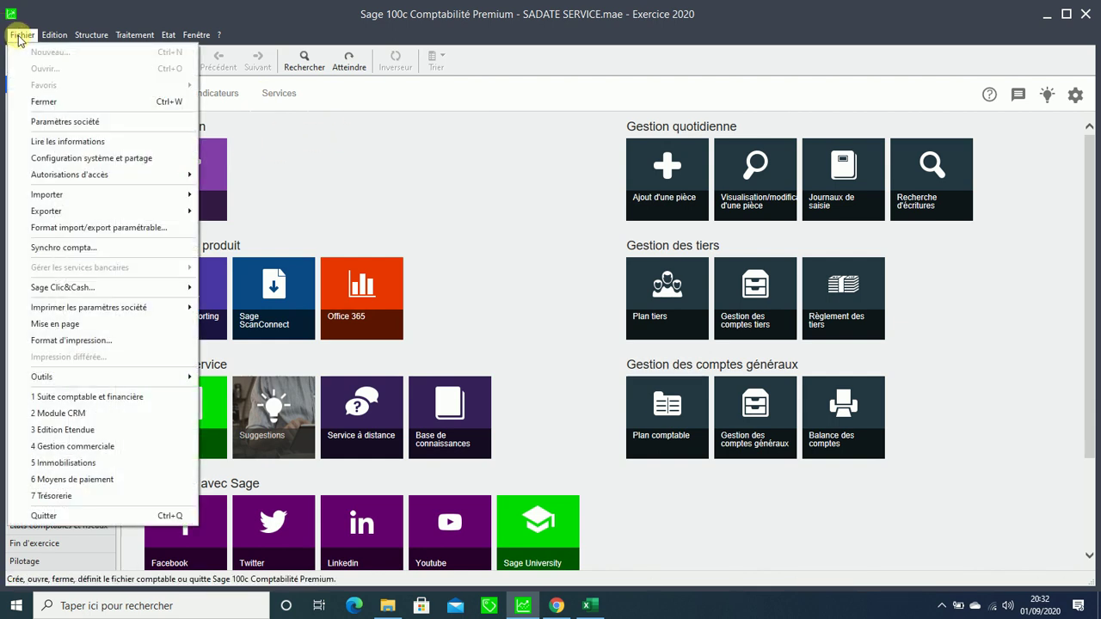
left_click(124, 230)
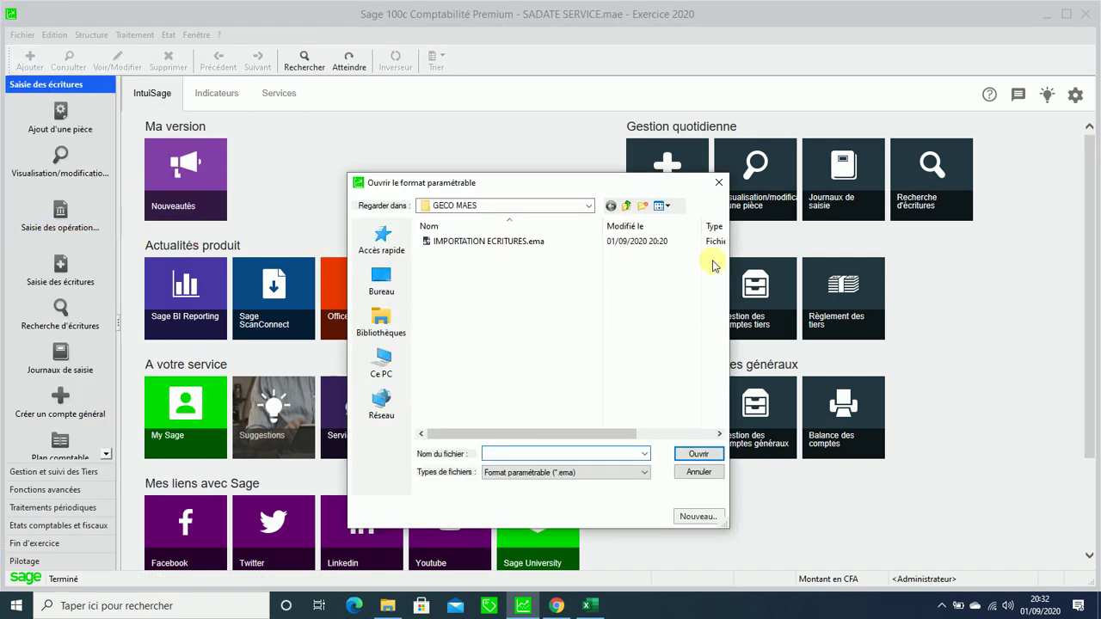
left_click(697, 516)
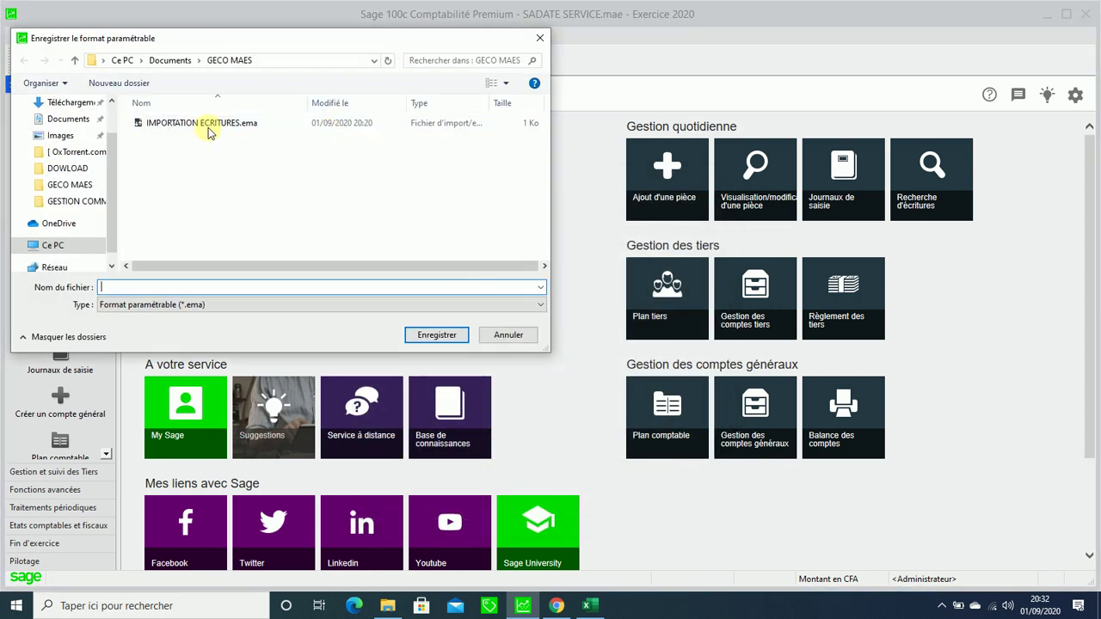
left_click(110, 102)
left_click(93, 130)
left_click(148, 283)
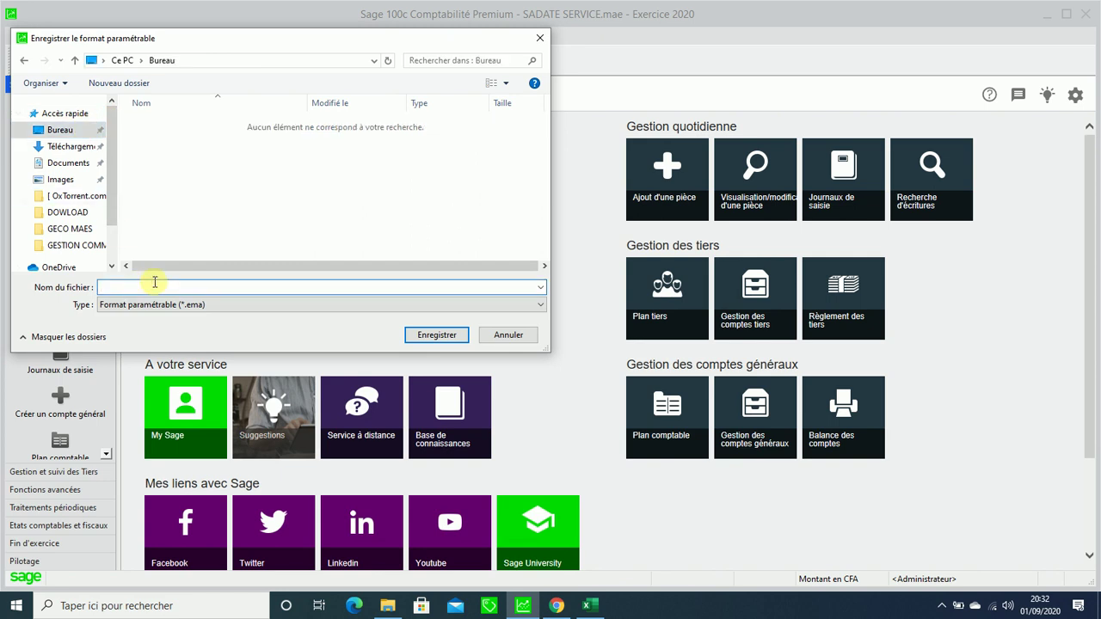
type("format ecriture comptable")
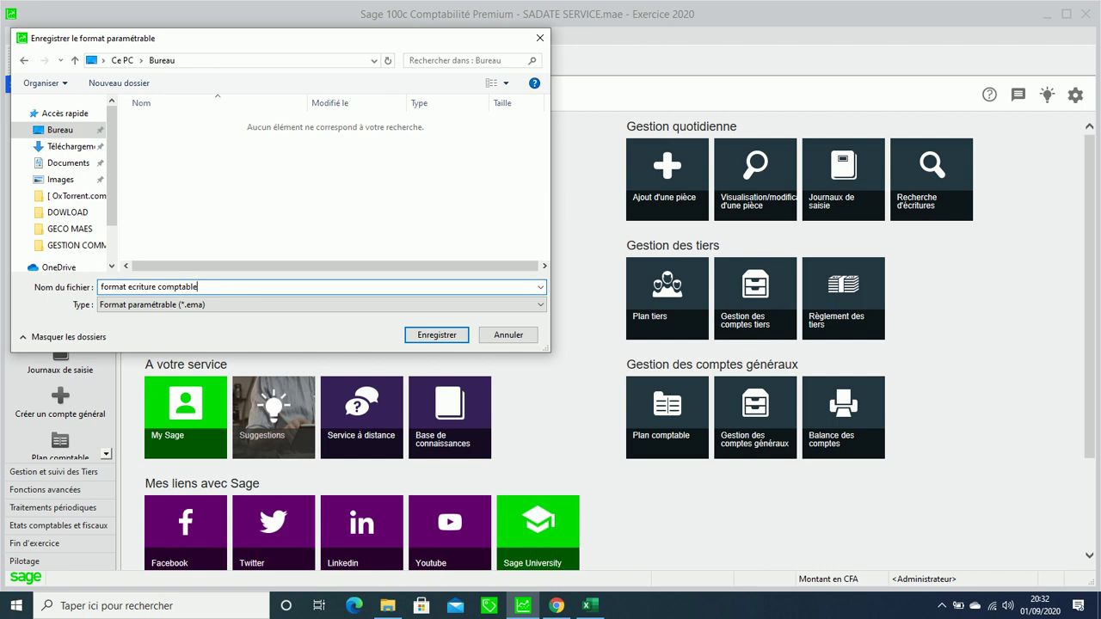
left_click(446, 336)
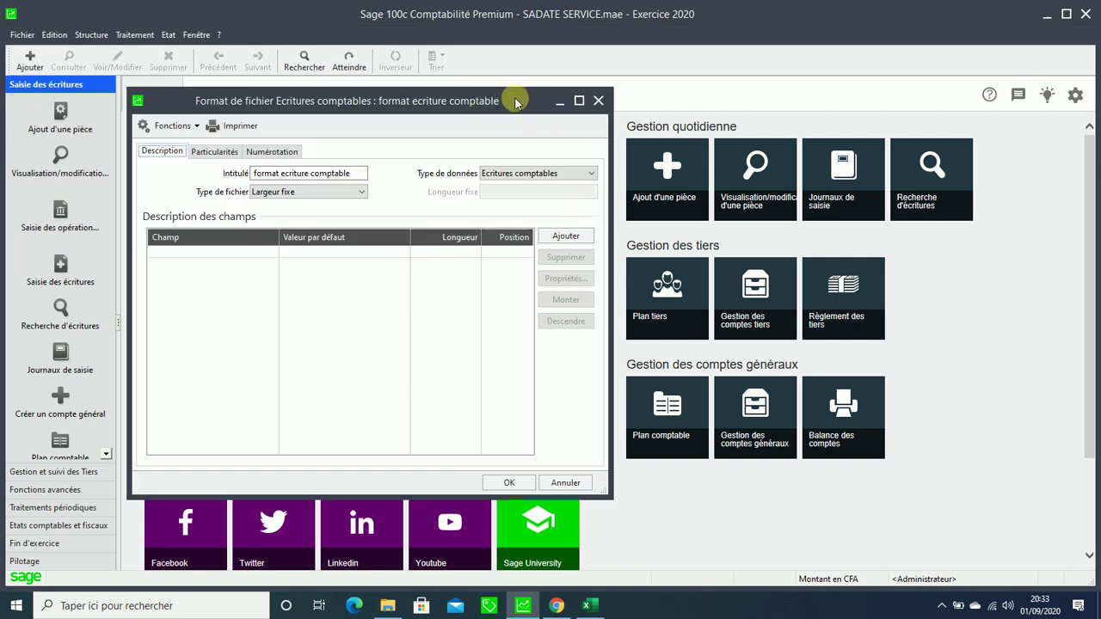
Step: Maximize the format window, set its data type to Ecritures comptables and its file type to Délimité, confirming the change
left_click_drag(493, 103, 543, 115)
left_click(631, 117)
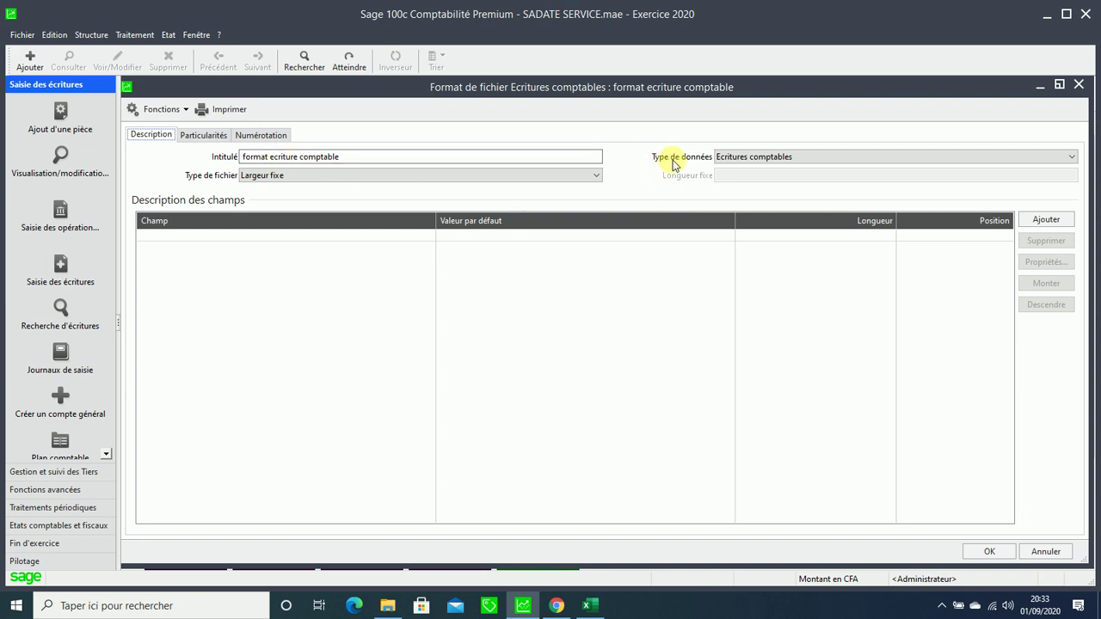
left_click(740, 163)
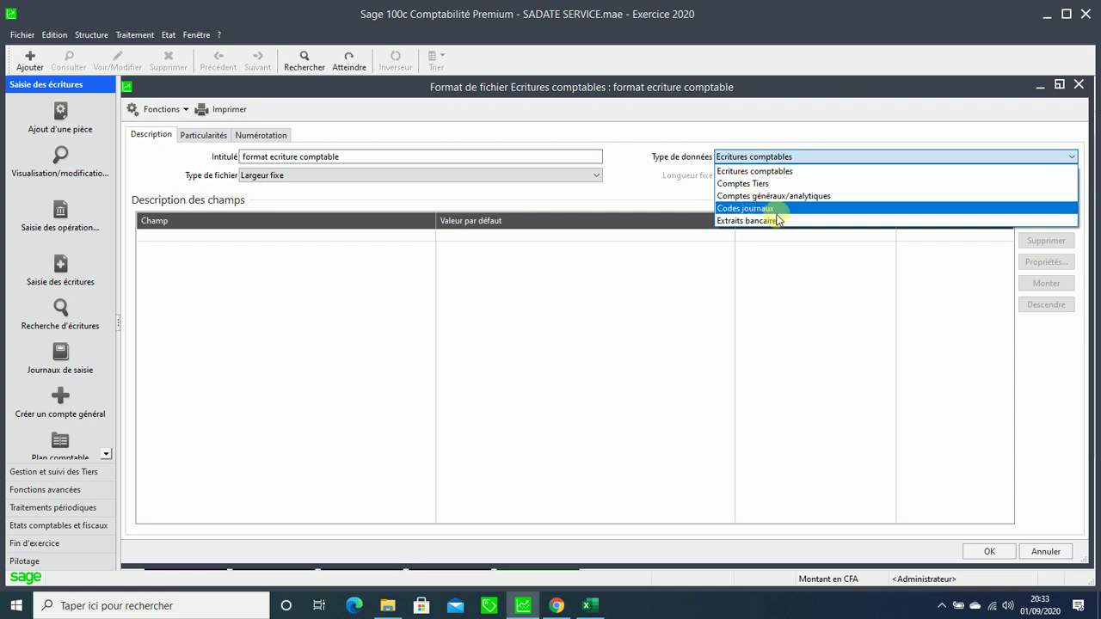
left_click(756, 171)
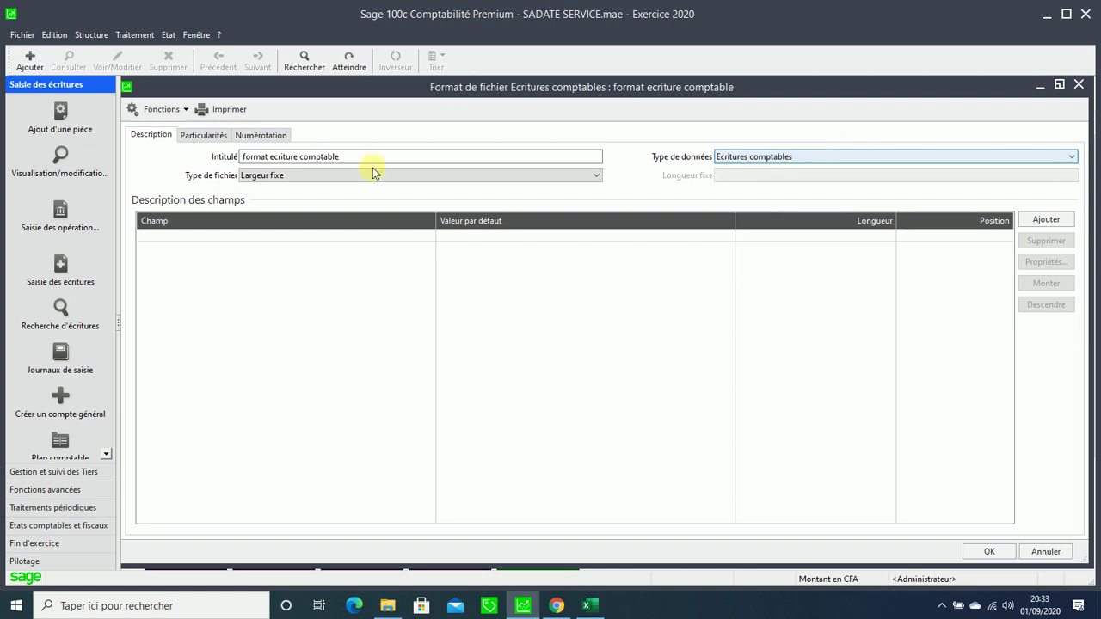
left_click(279, 175)
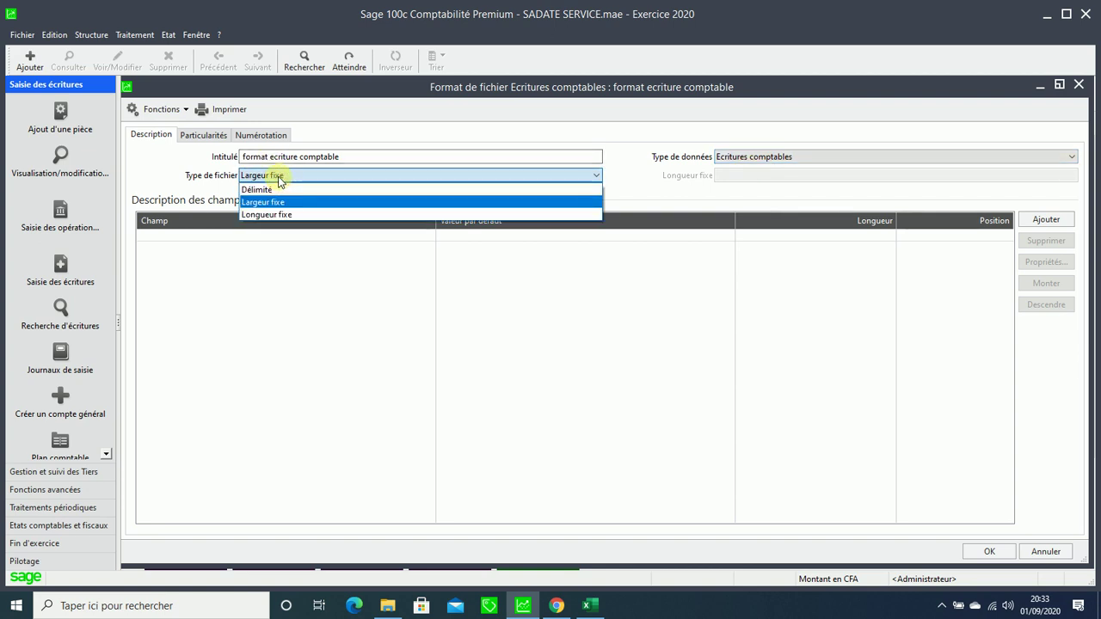
left_click(275, 190)
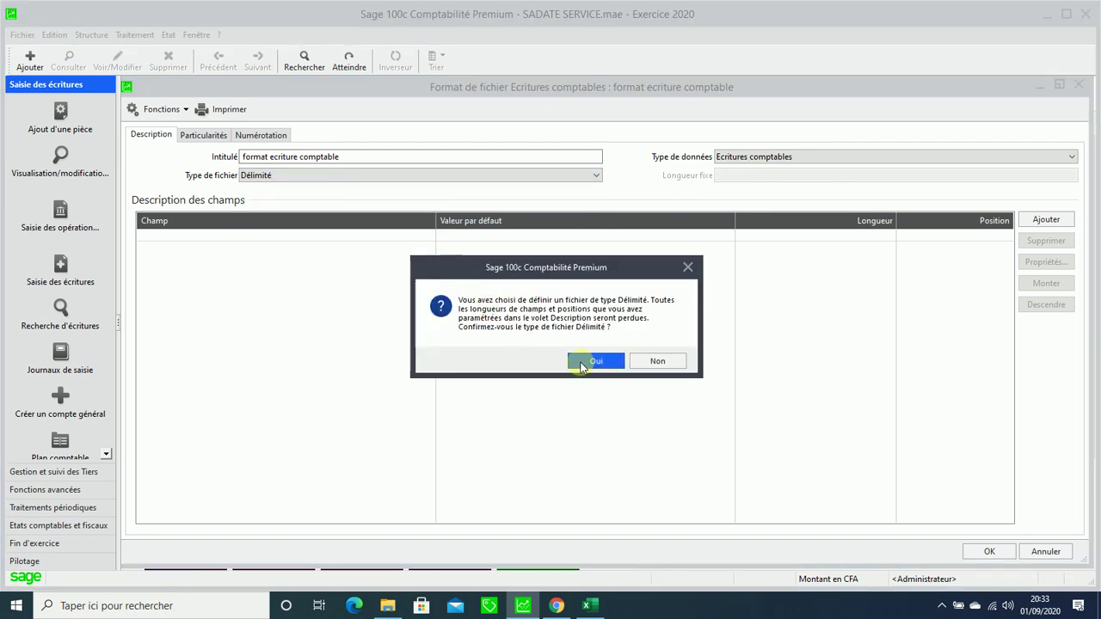
left_click_drag(595, 267, 628, 177)
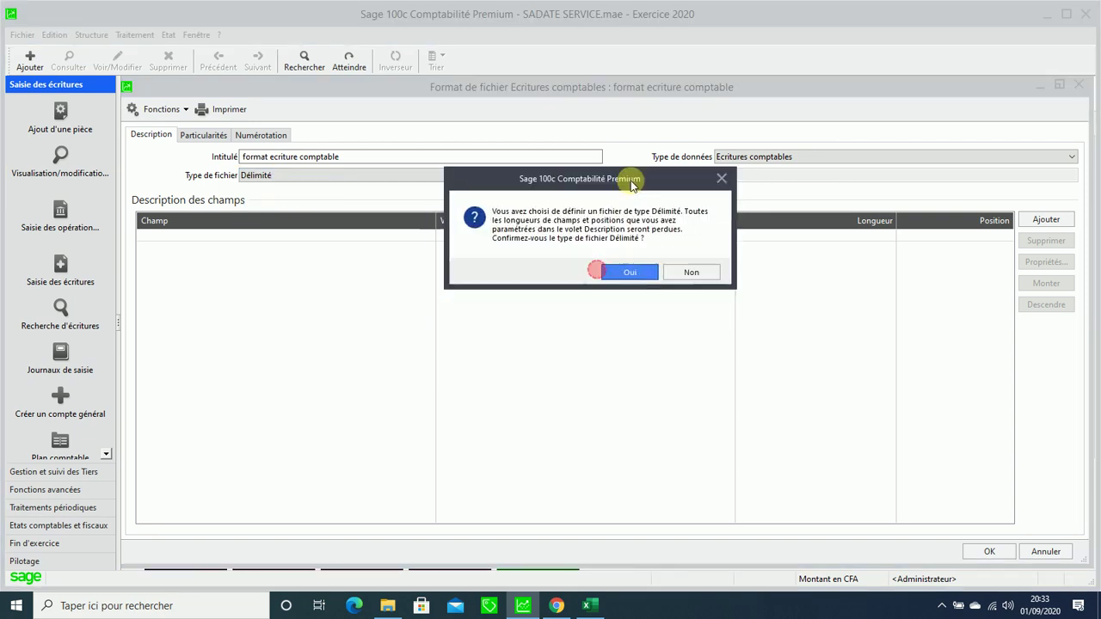
left_click(630, 272)
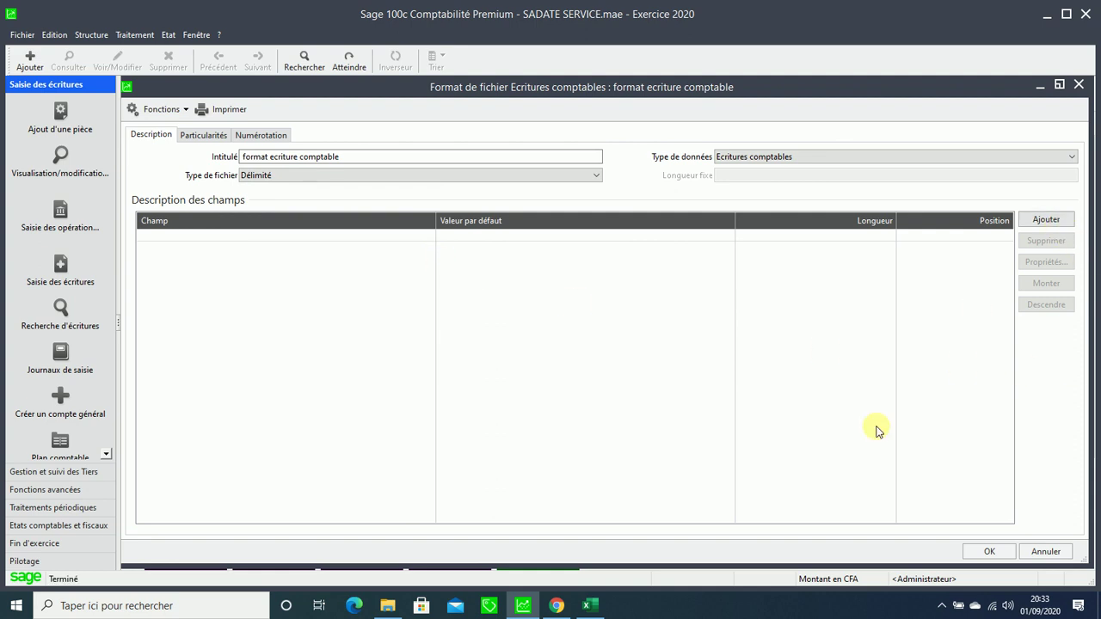
Step: Check the column order in the Excel workbook, then in Sage 100c add the format fields Date de pièce and Numéro facture
left_click(588, 606)
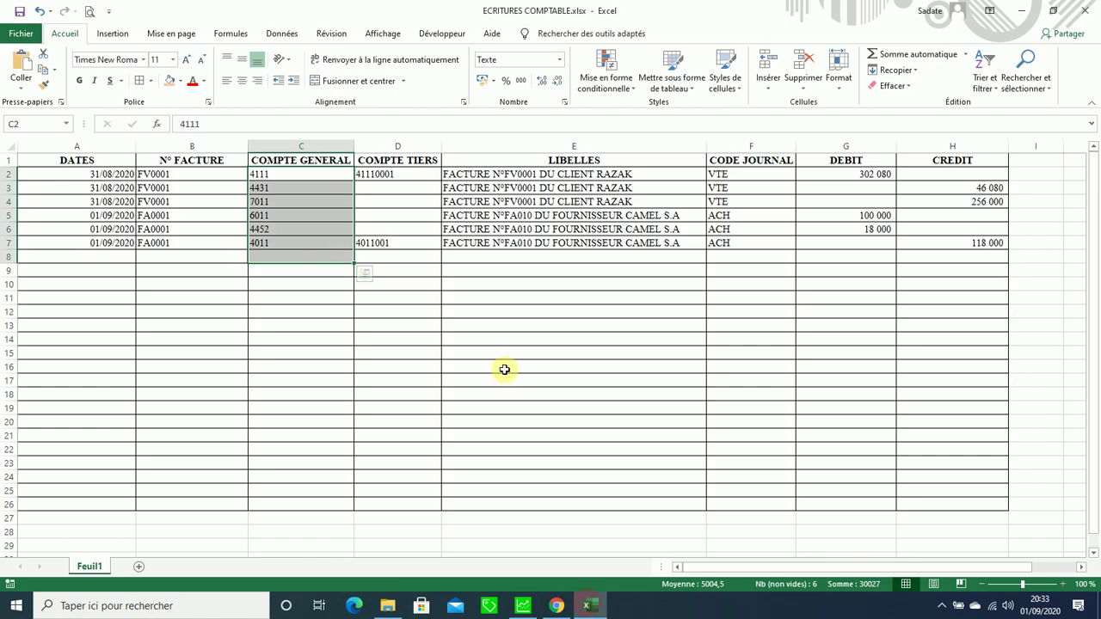
left_click(280, 284)
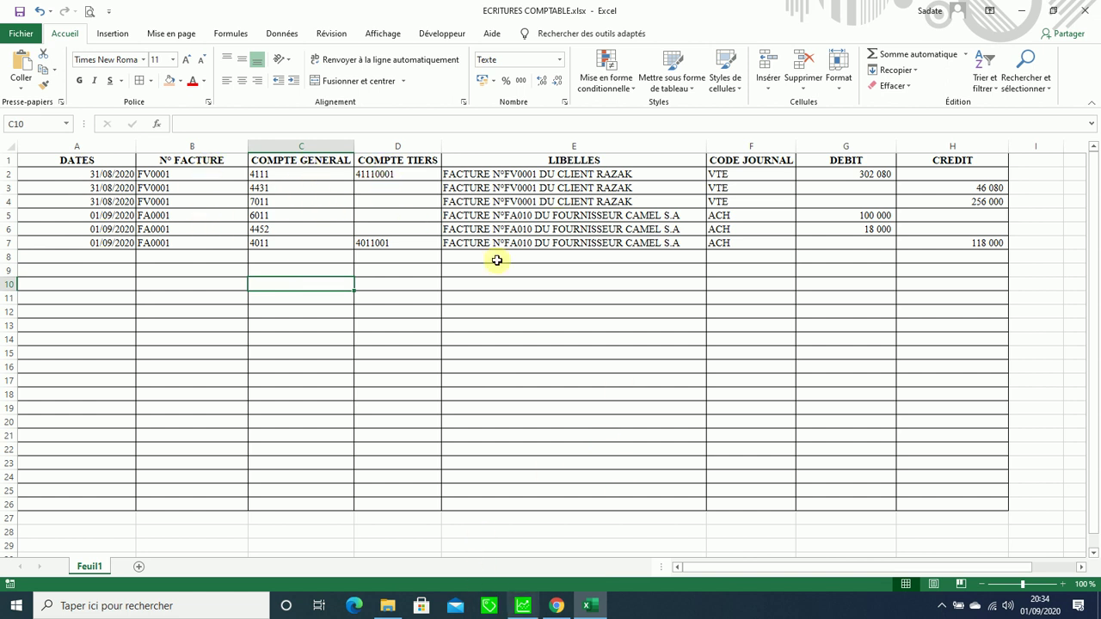
left_click(523, 606)
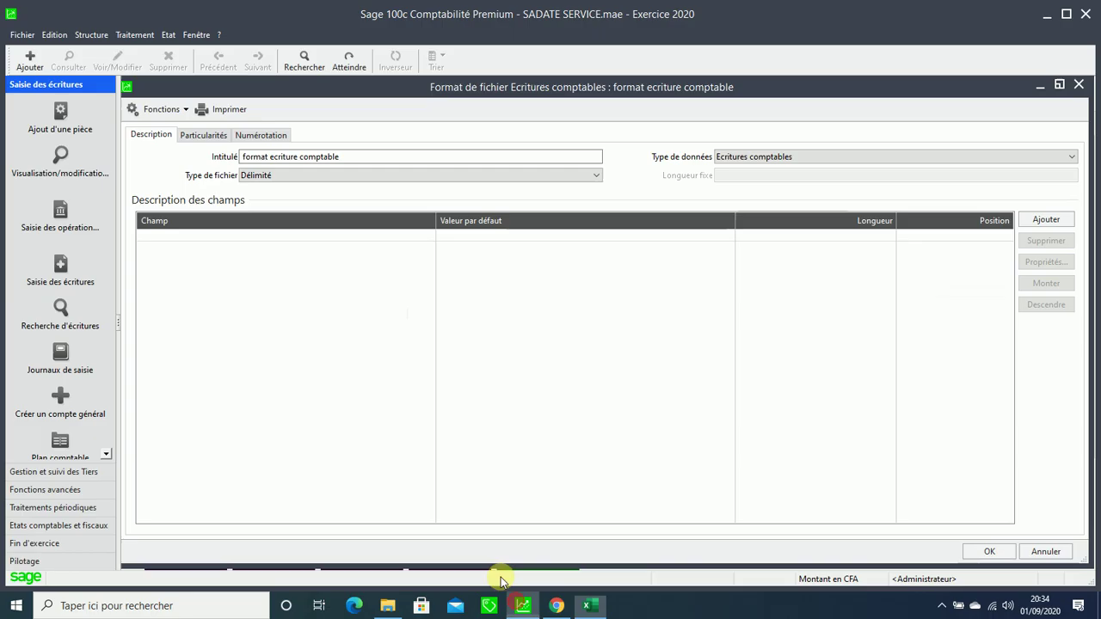
left_click(1045, 221)
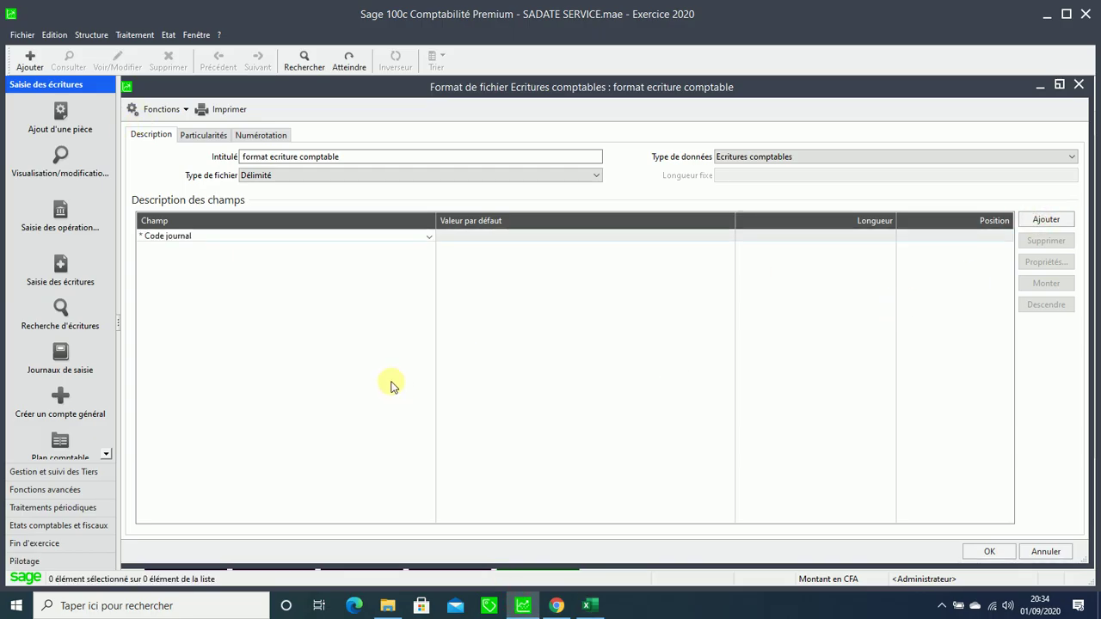
left_click(428, 240)
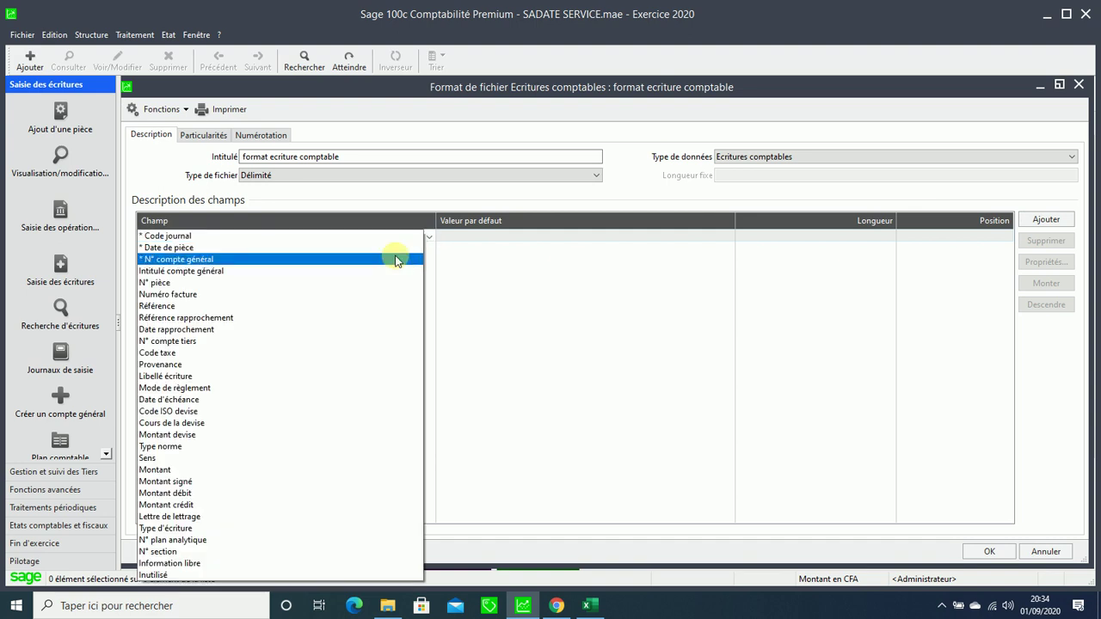
left_click(392, 250)
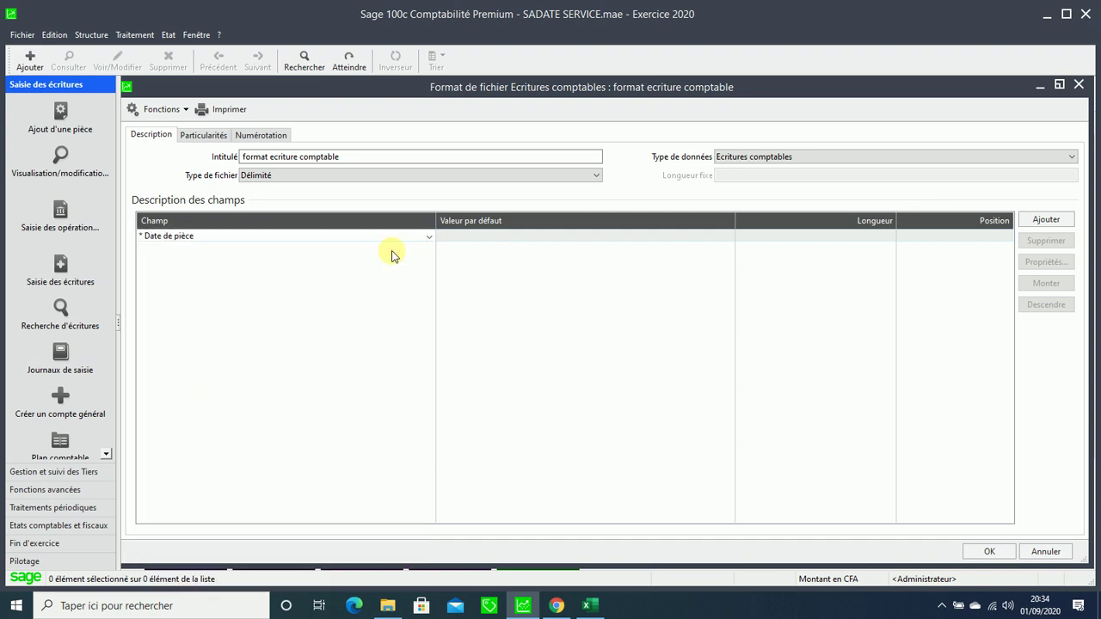
left_click(1048, 221)
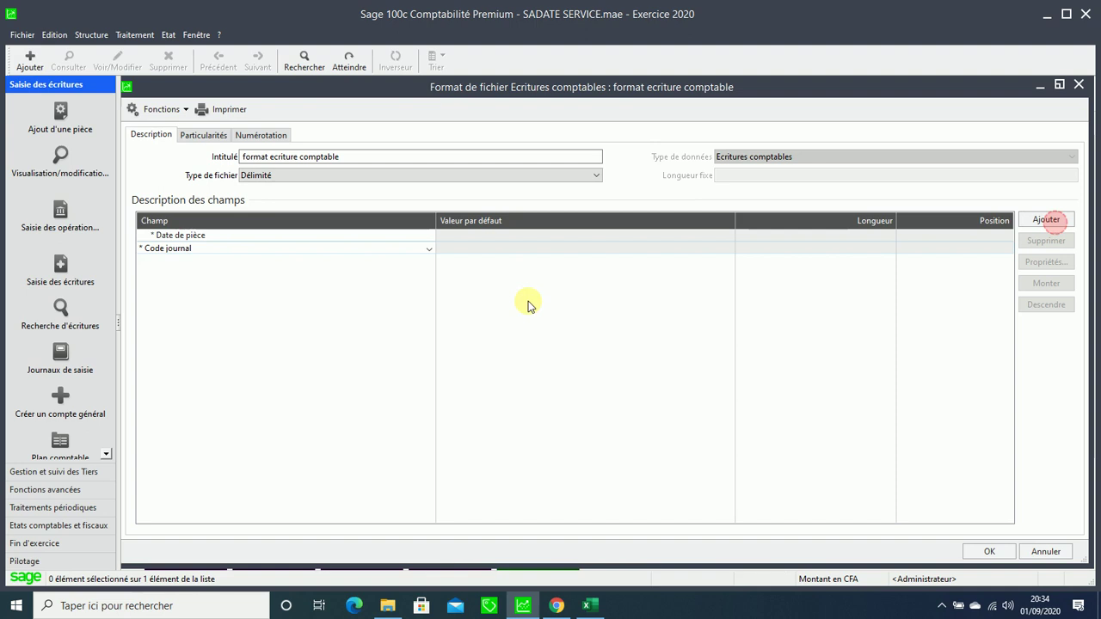
left_click(428, 249)
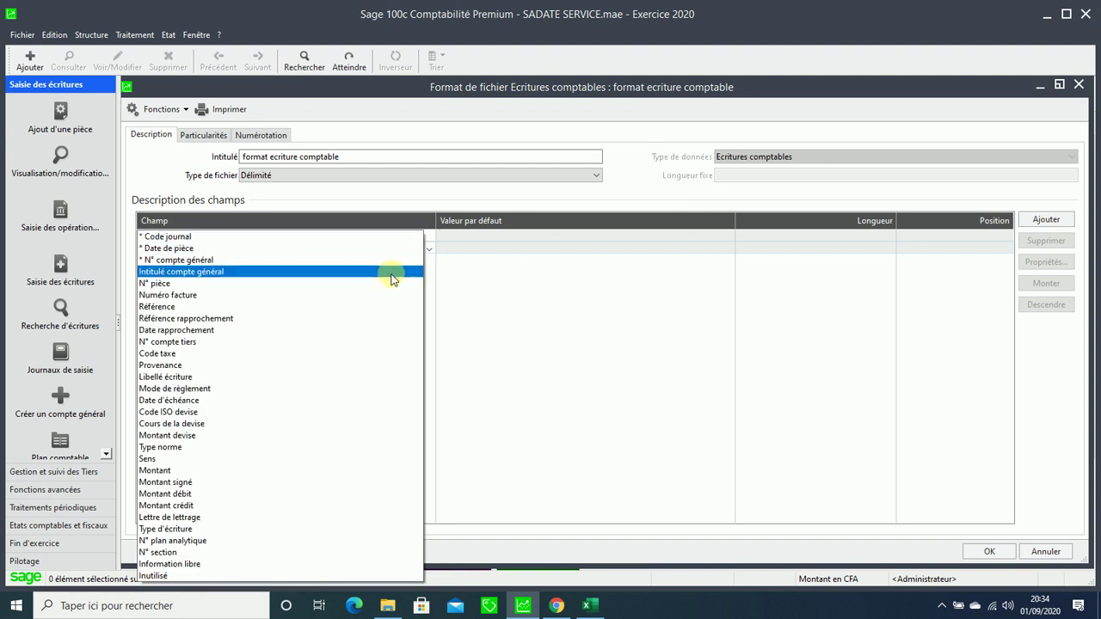
left_click(362, 295)
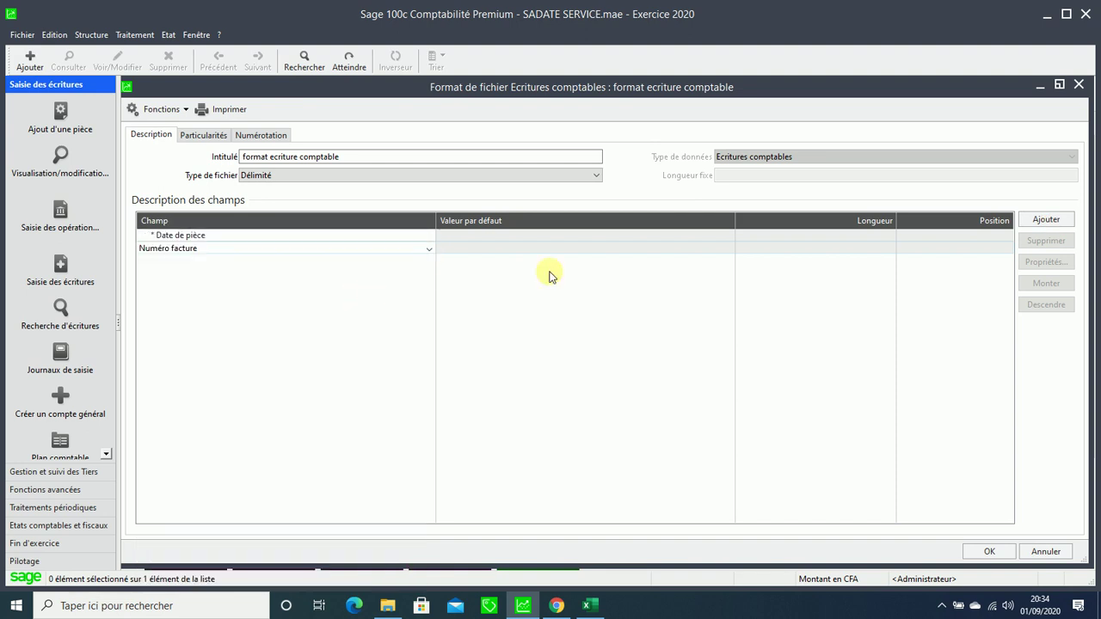
Step: Add the fields N° compte général and N° compte tiers to the format, checking the column order in the Excel workbook
left_click(1046, 220)
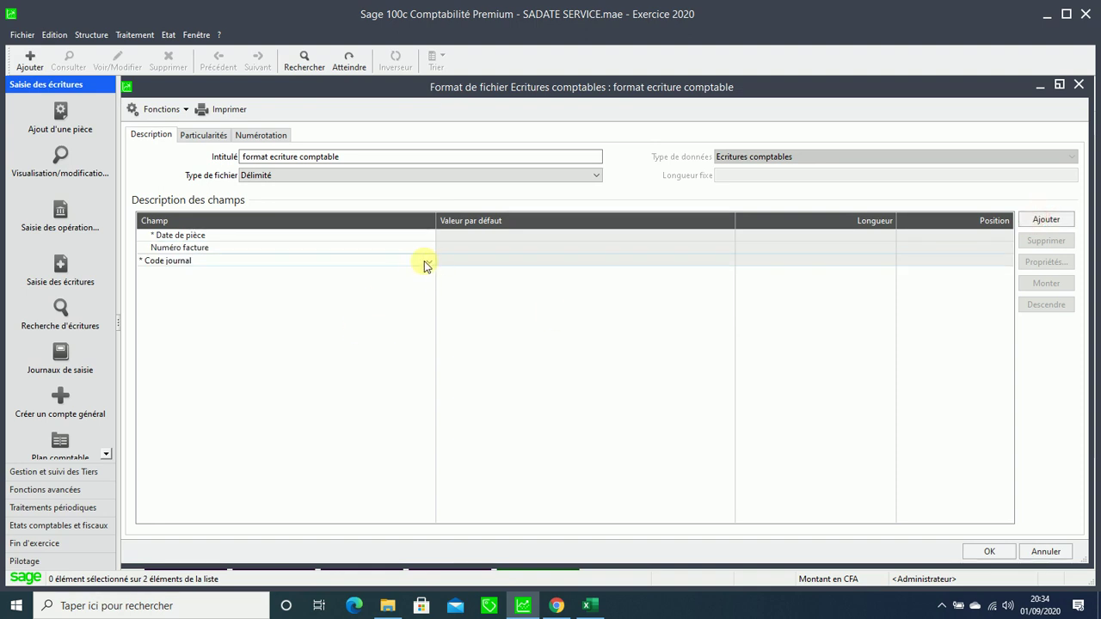
left_click(589, 605)
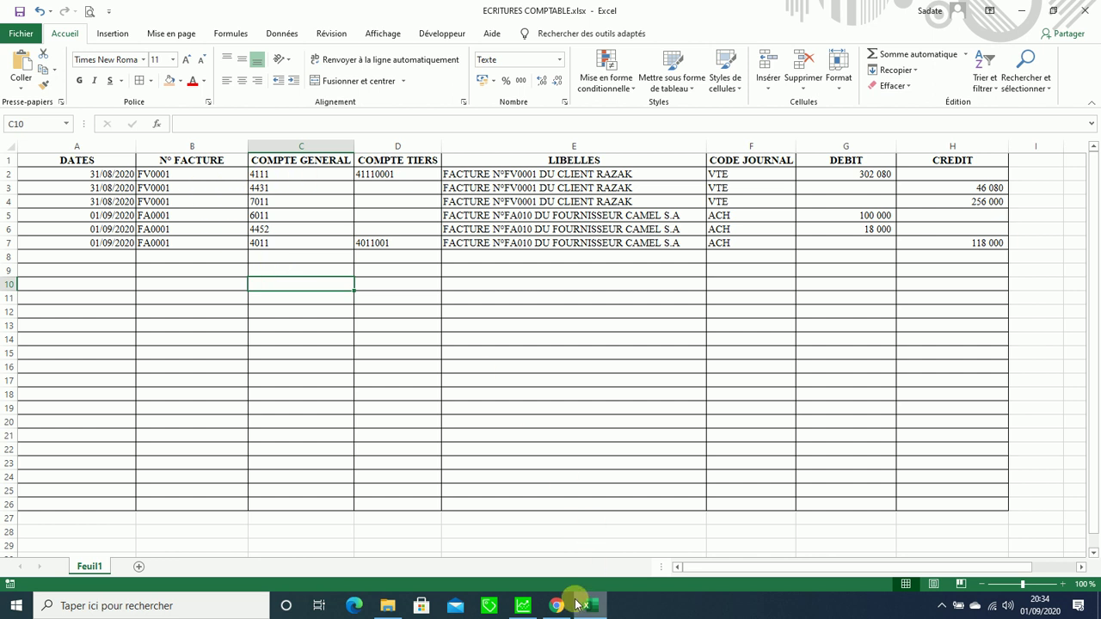
left_click(535, 607)
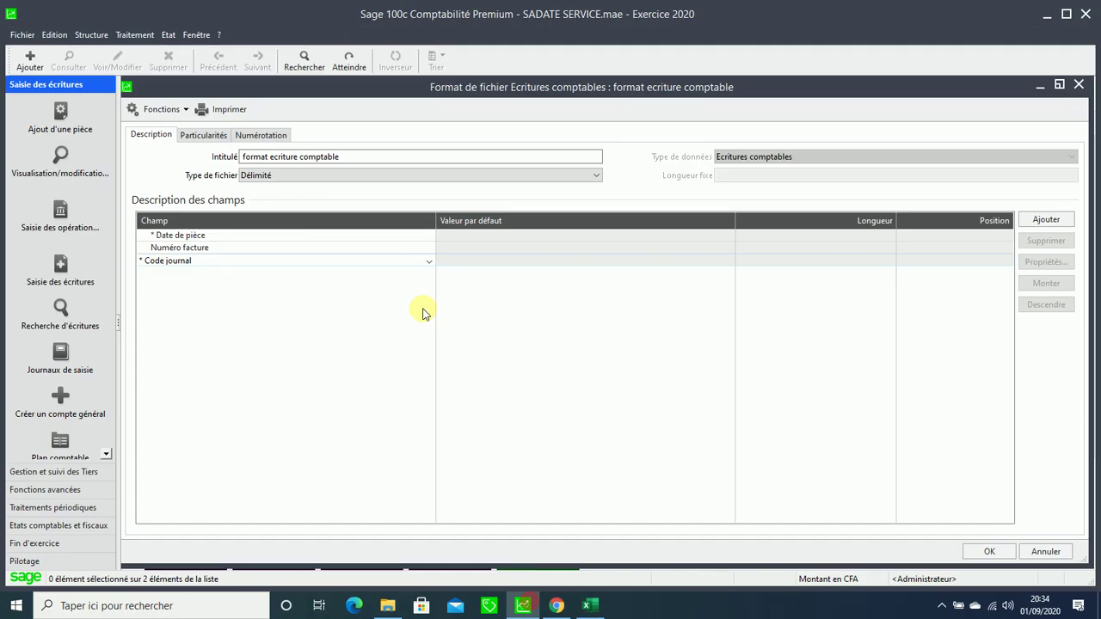
left_click(411, 264)
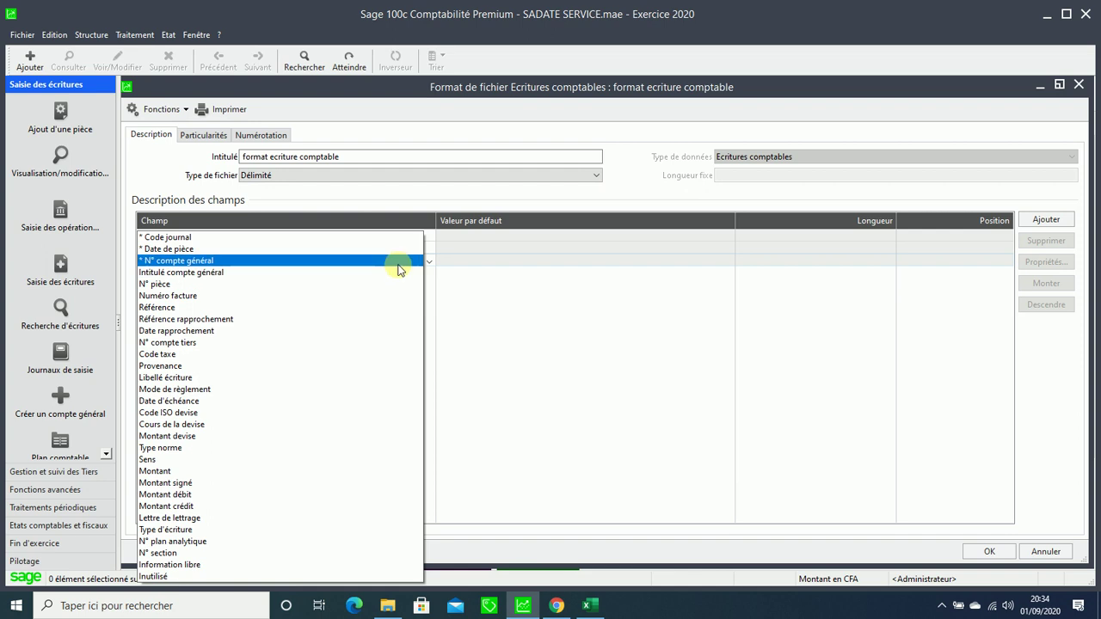
left_click(401, 261)
left_click(1044, 220)
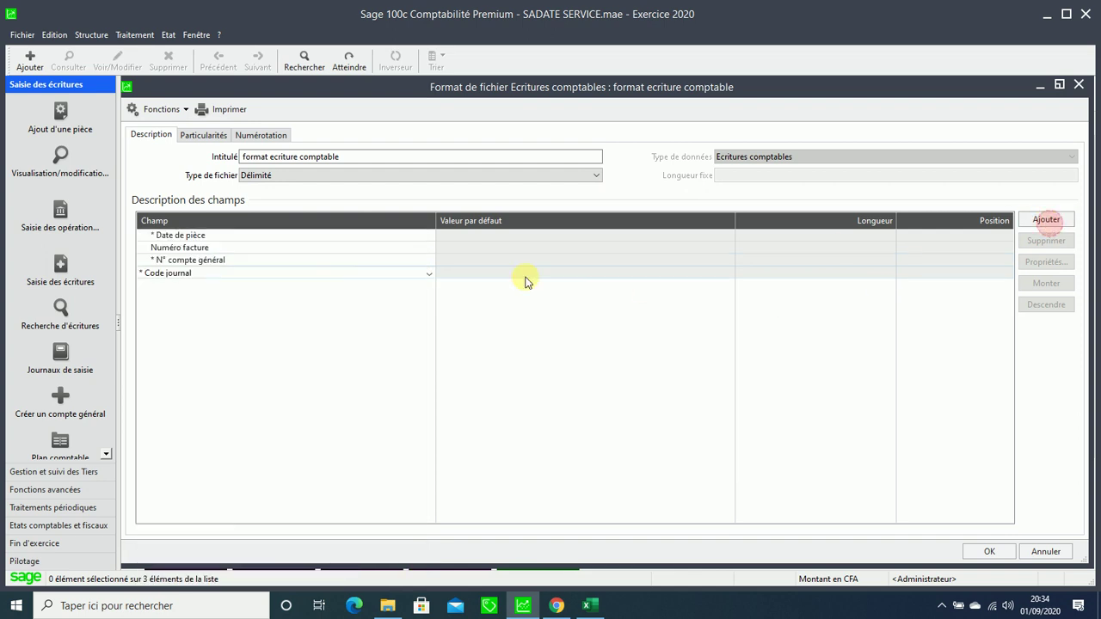
left_click(420, 273)
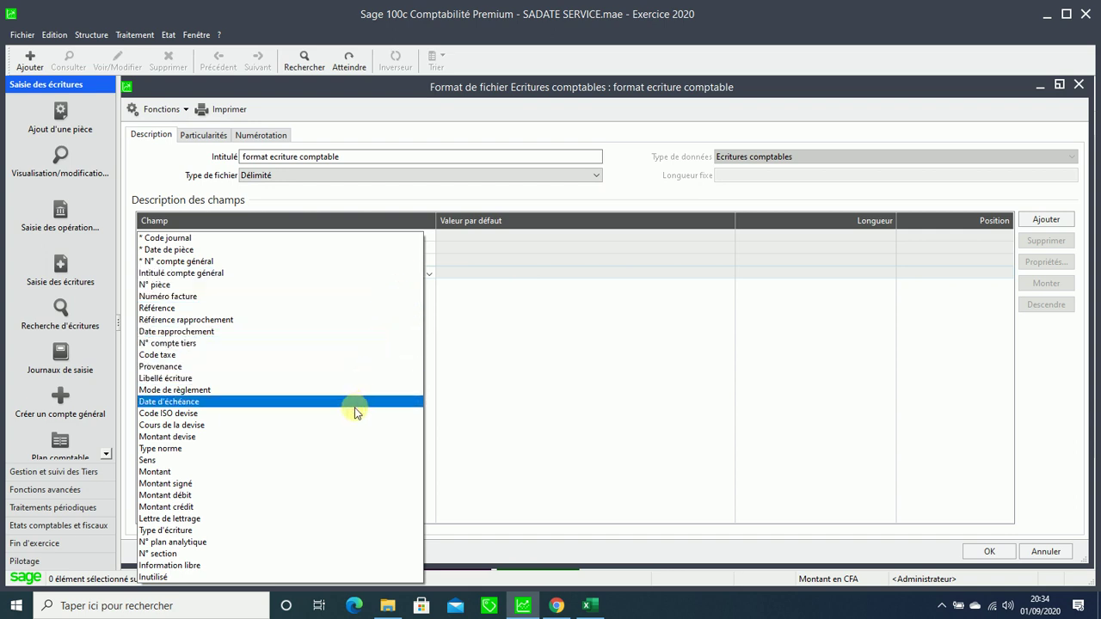
left_click(339, 349)
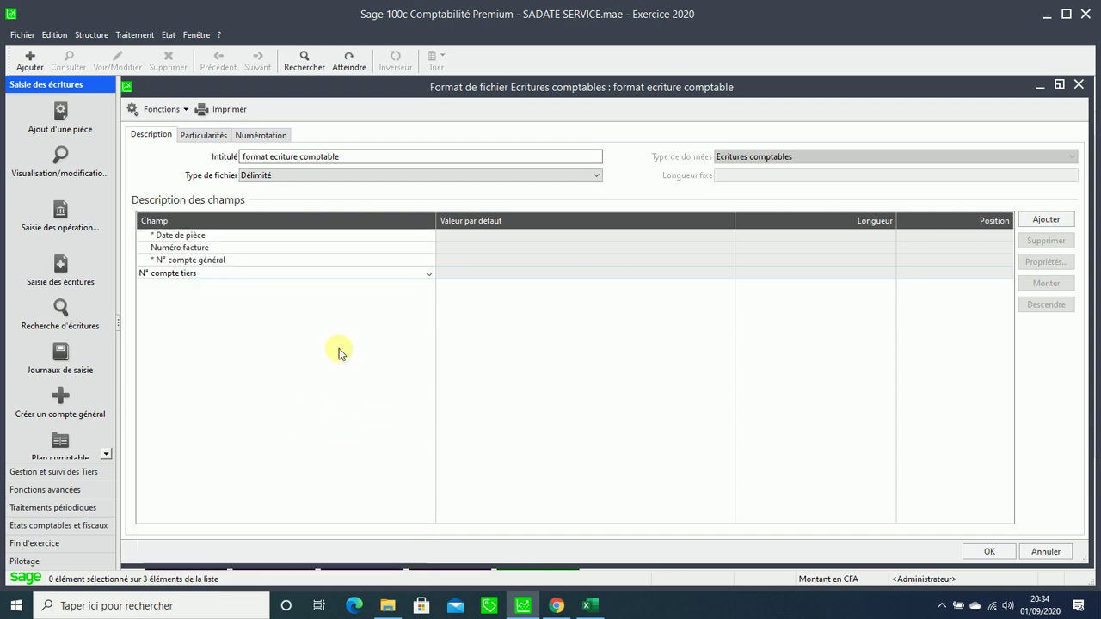
Step: Recheck the Excel workbook's columns and add the fields Libellé écriture and Code journal to the format in Sage 100c
left_click(588, 605)
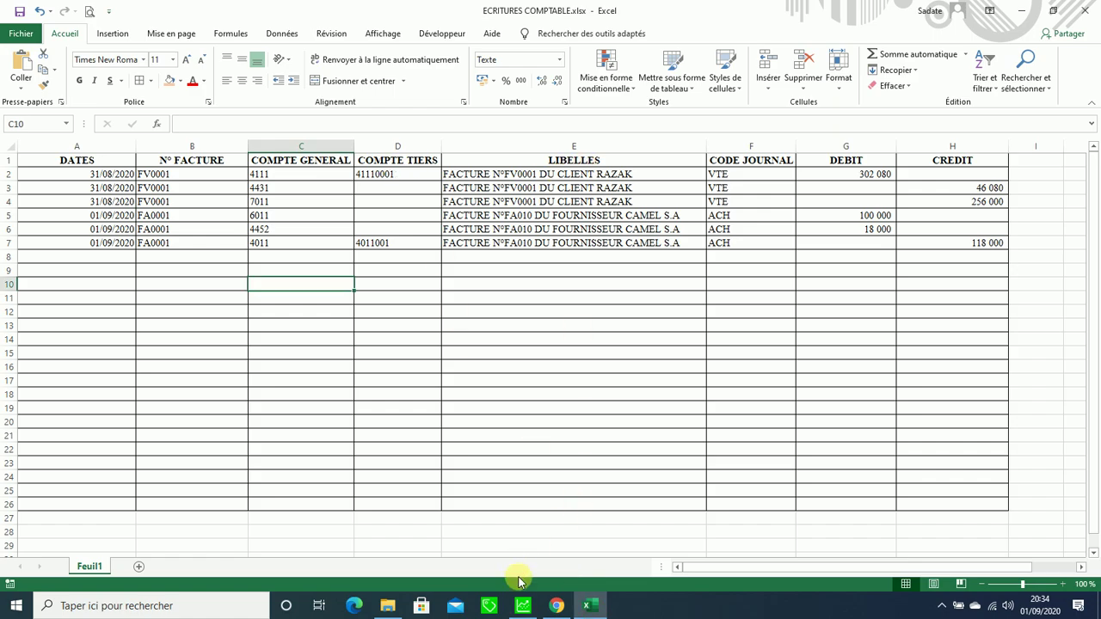
left_click(523, 606)
left_click(1038, 219)
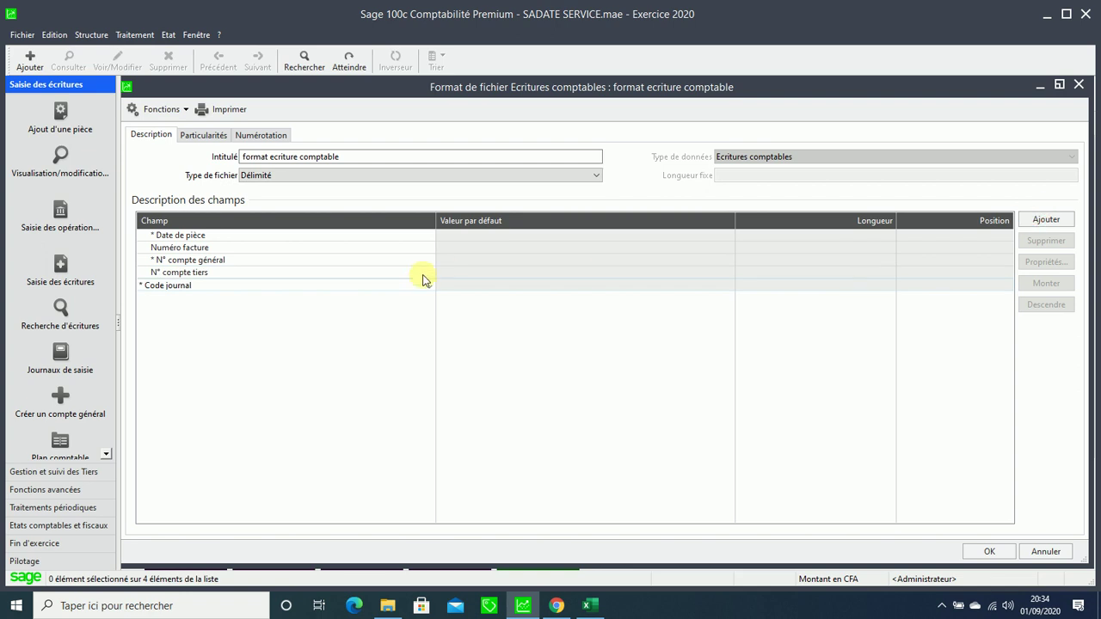
left_click(423, 285)
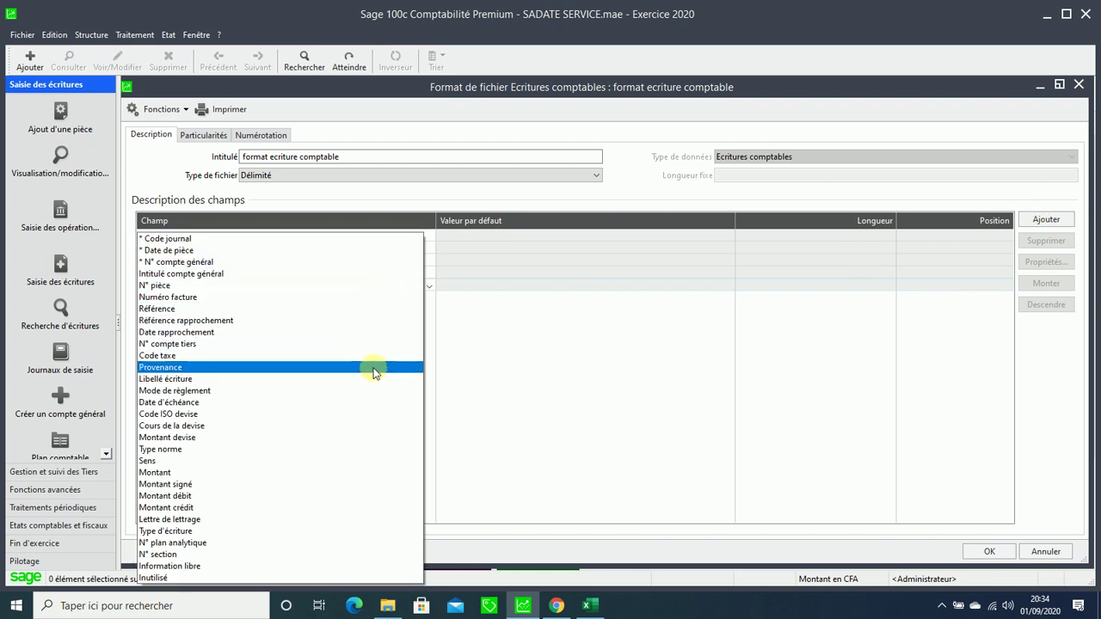
left_click(367, 387)
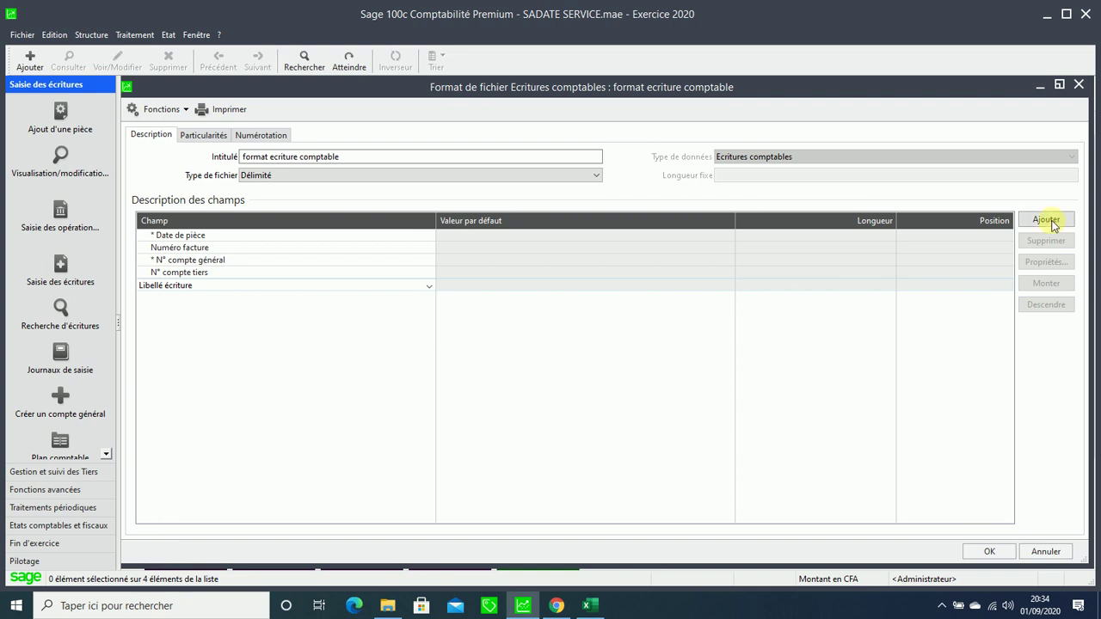
left_click(590, 604)
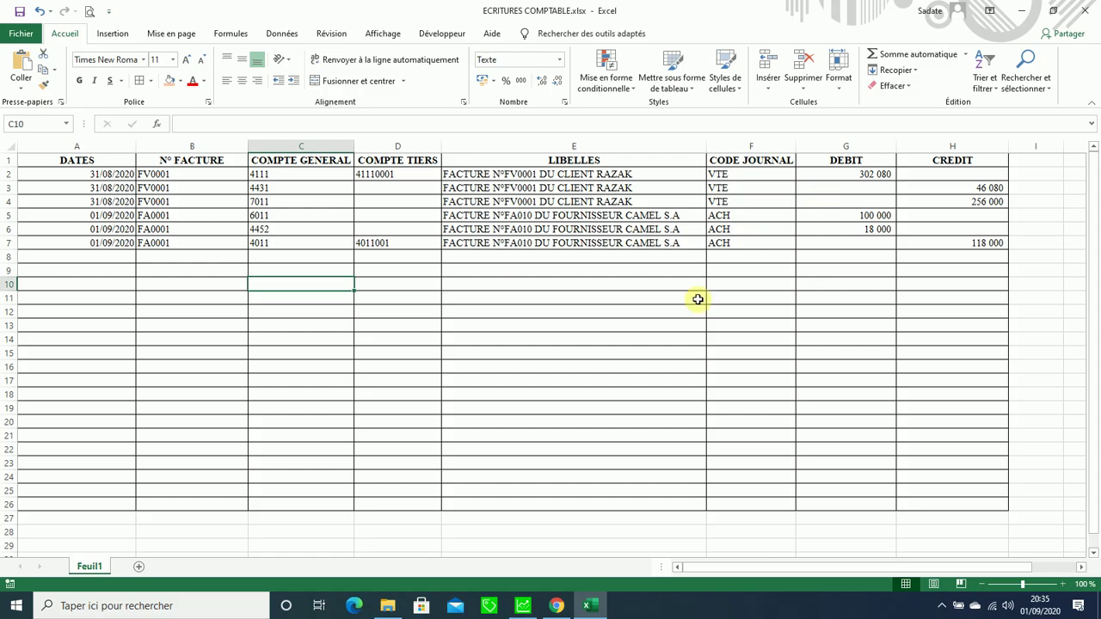
left_click(527, 604)
left_click(1041, 226)
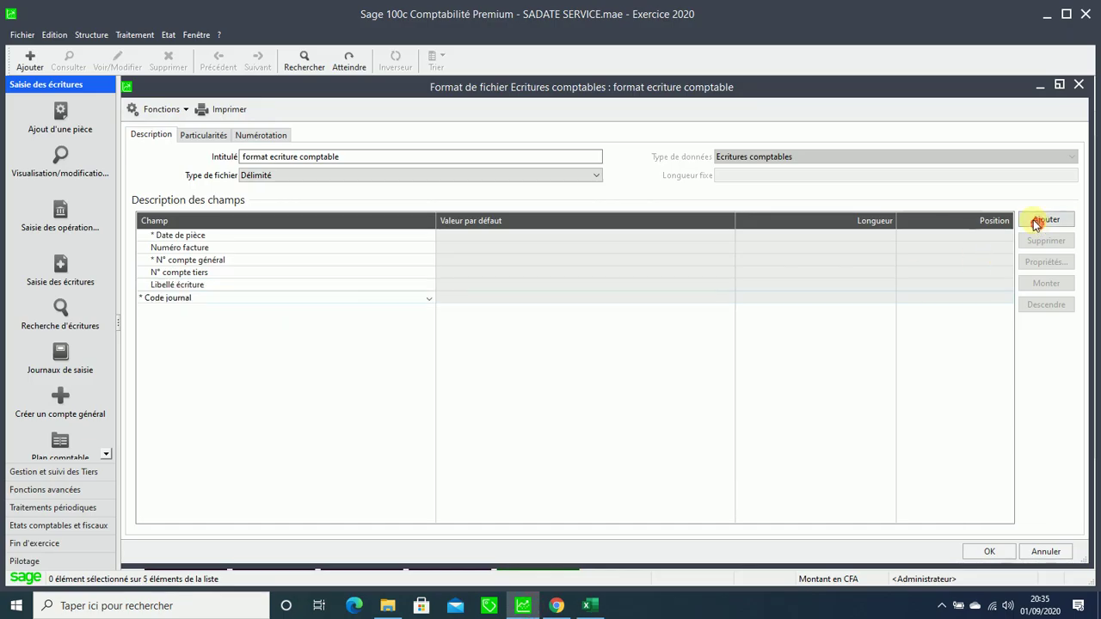
Step: Keep Code journal as the sixth format field and add the field Montant débit below it
left_click(343, 297)
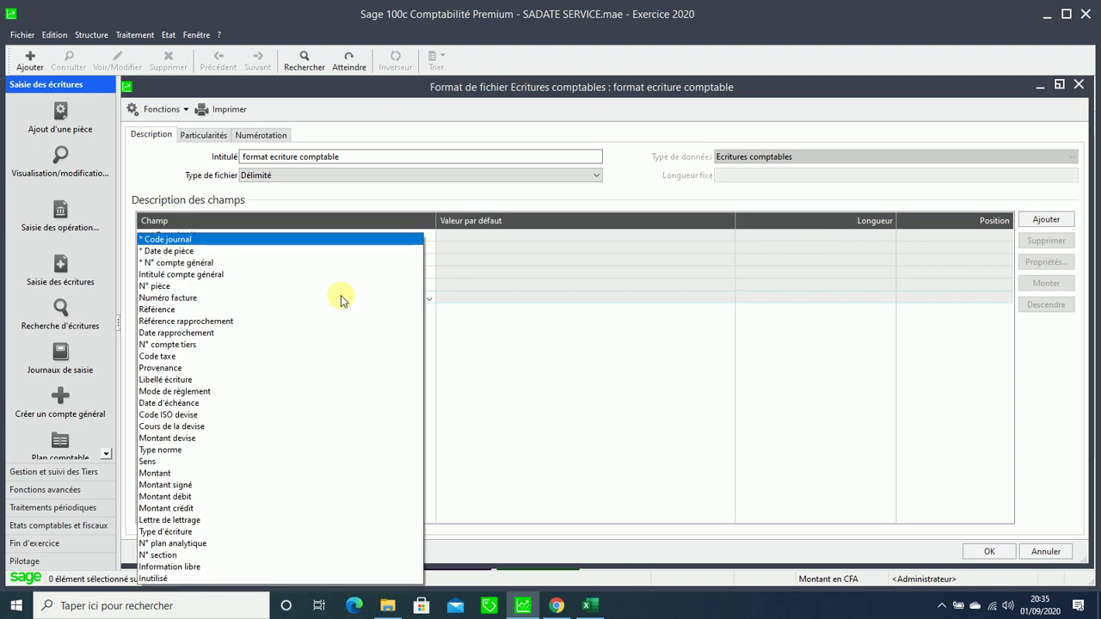
left_click(304, 240)
left_click(1029, 221)
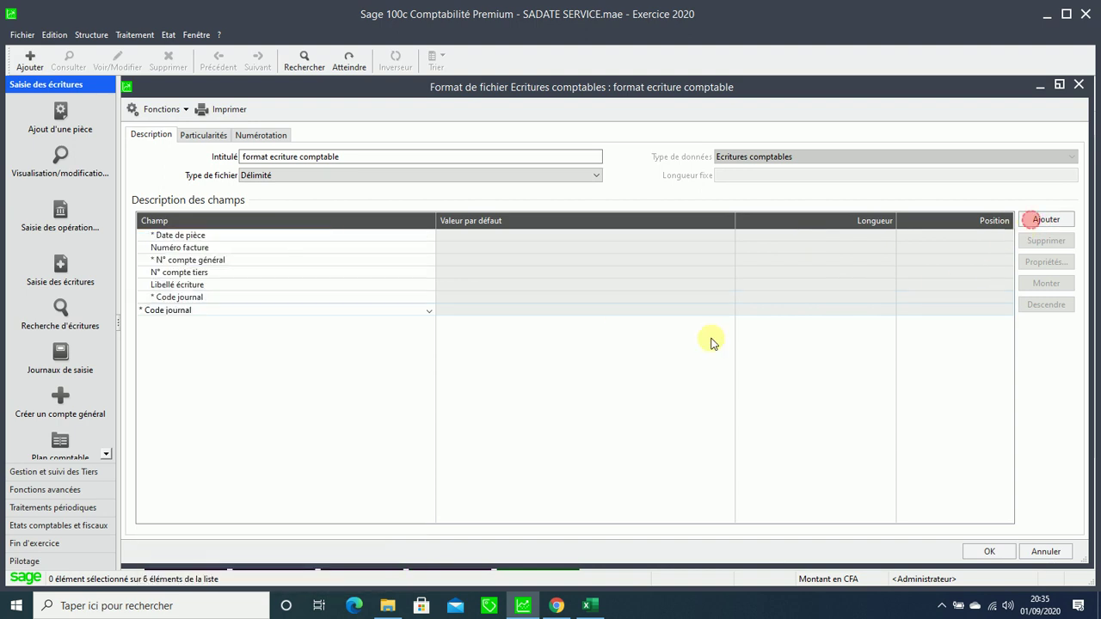
left_click(369, 312)
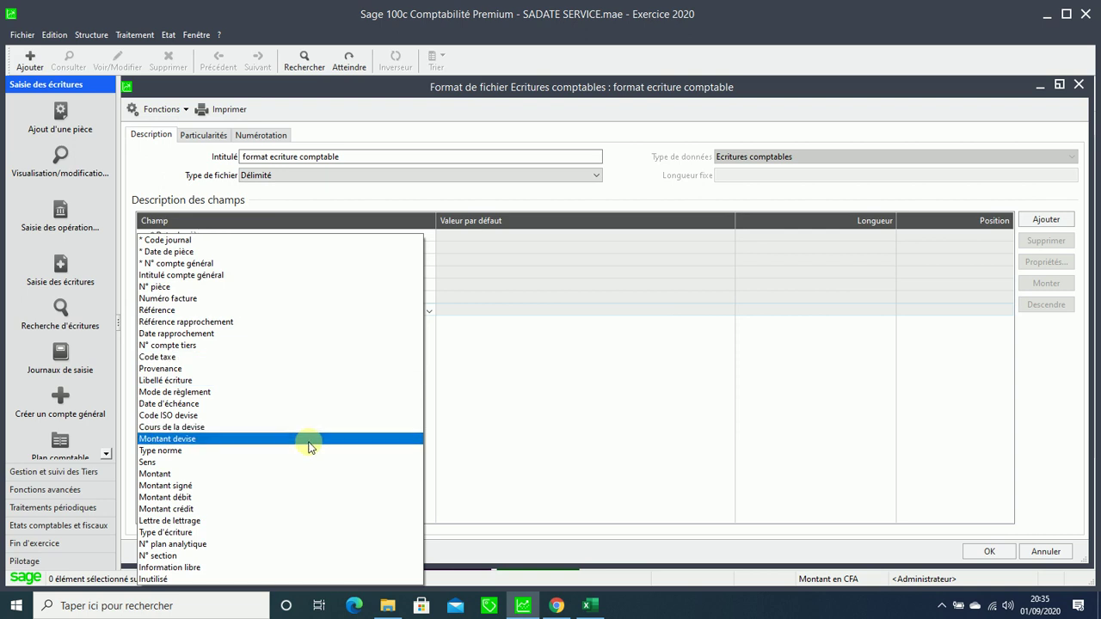
left_click(288, 498)
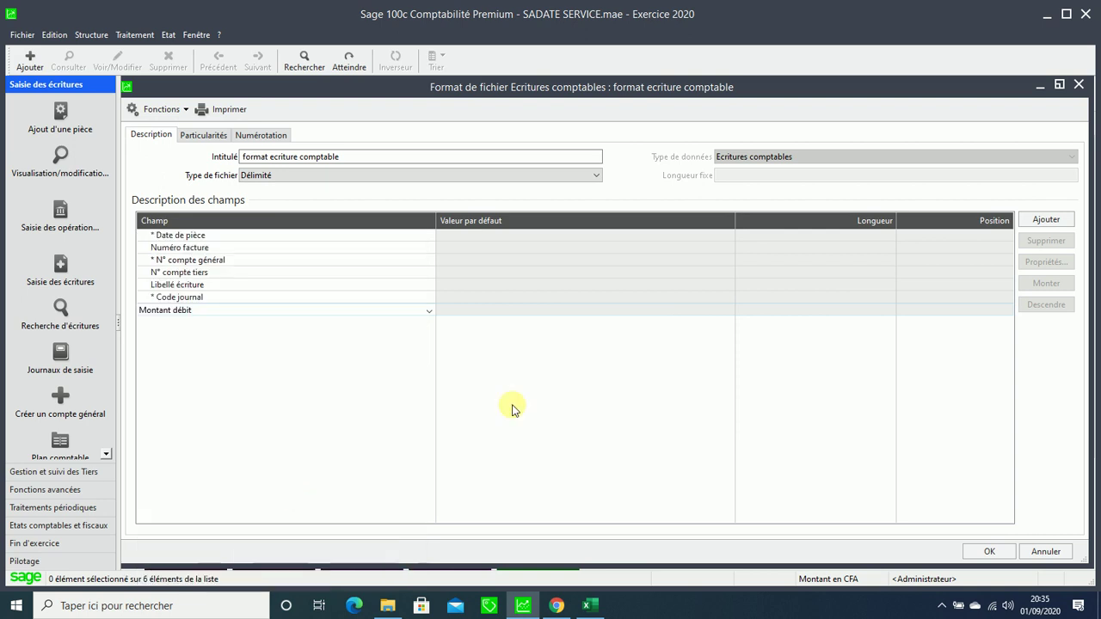
Step: Add the field Montant crédit to the format and check the complete field order against the Excel workbook's columns
left_click(1058, 220)
left_click(364, 321)
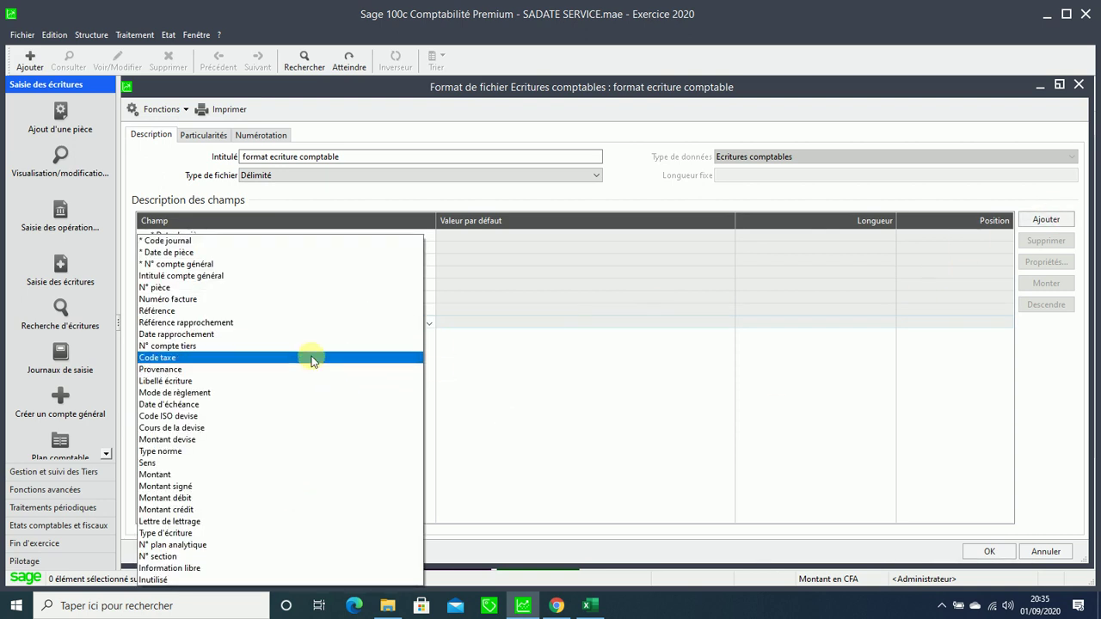
left_click(253, 510)
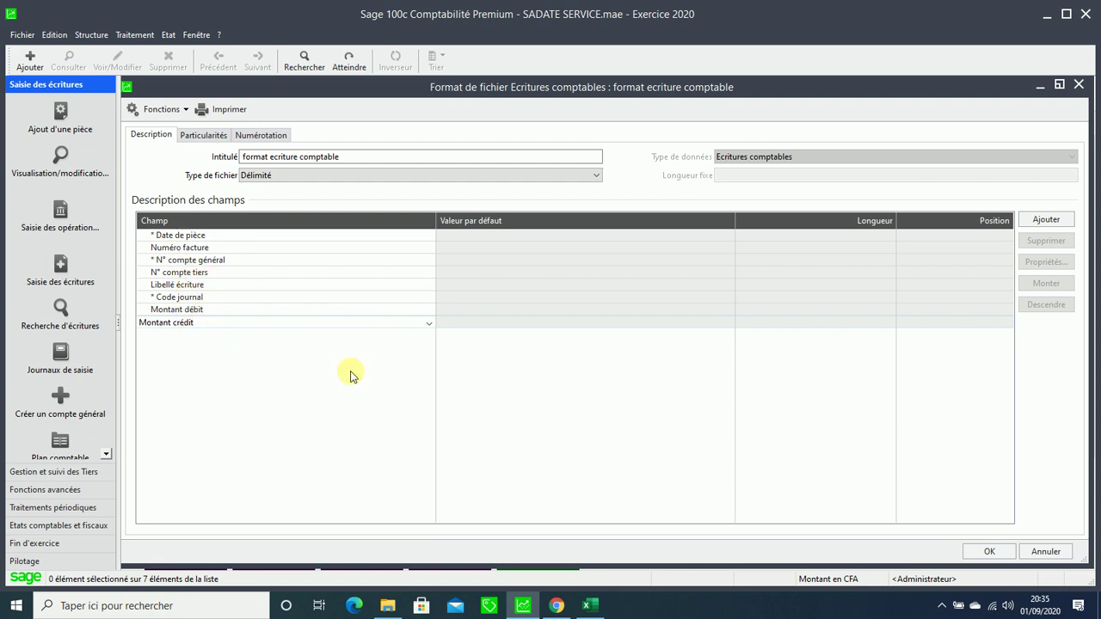
left_click(589, 606)
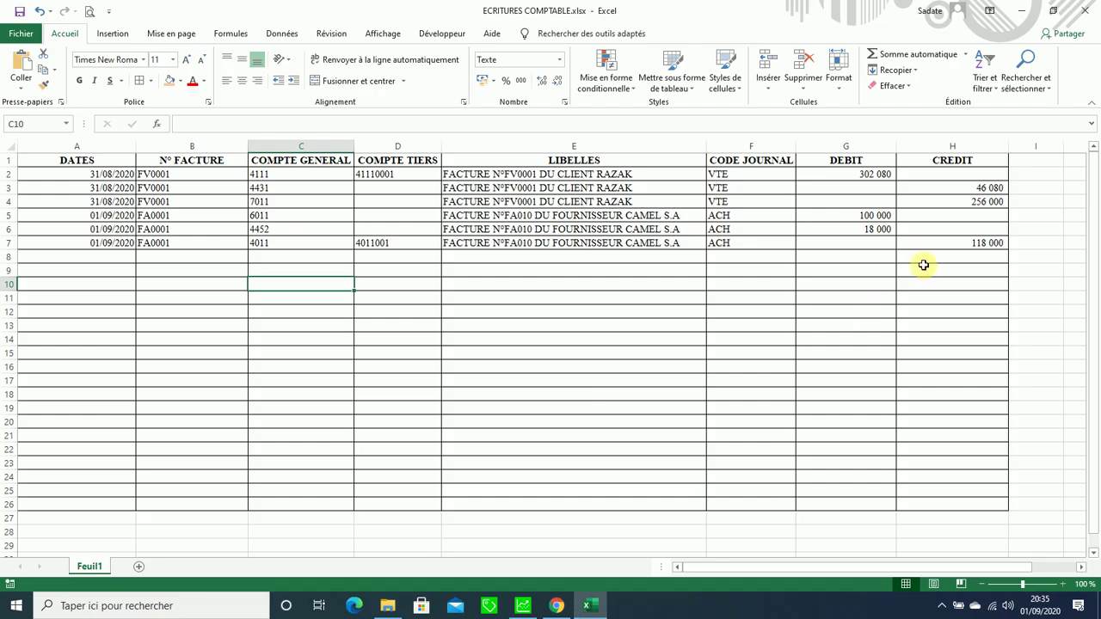
left_click(525, 606)
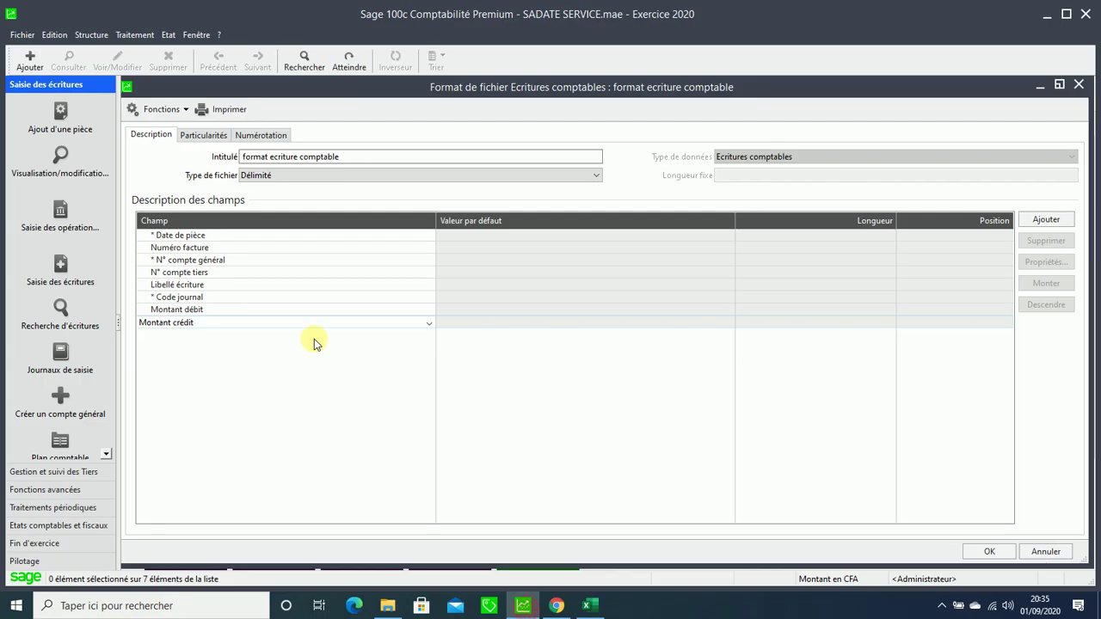
left_click(242, 348)
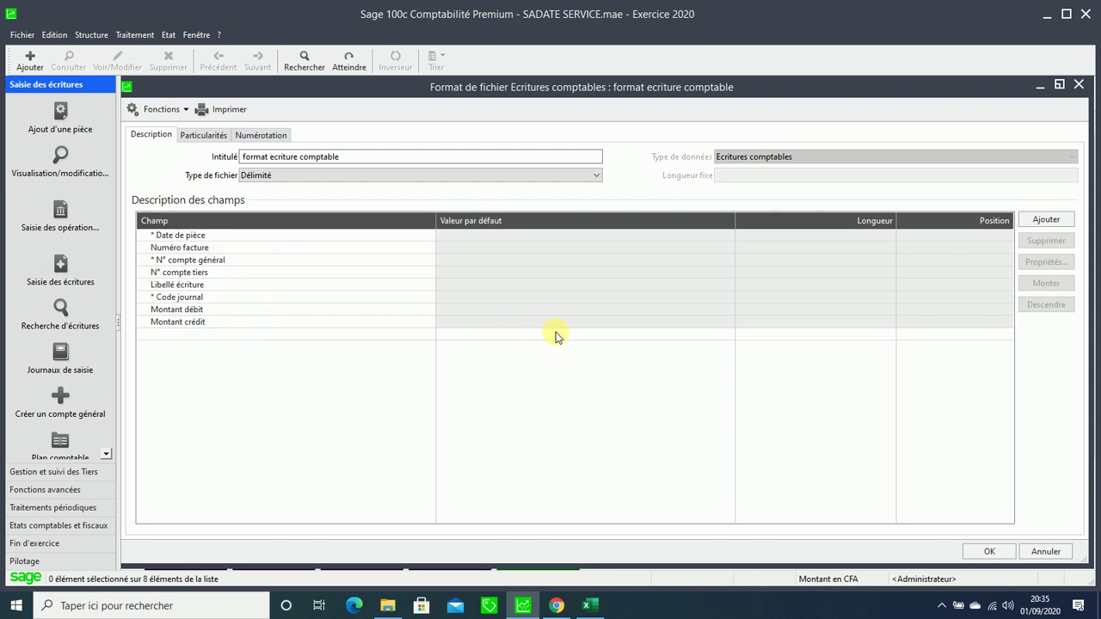
Step: Set the field delimiter in the format's file particulars to Point-virgule
left_click(215, 137)
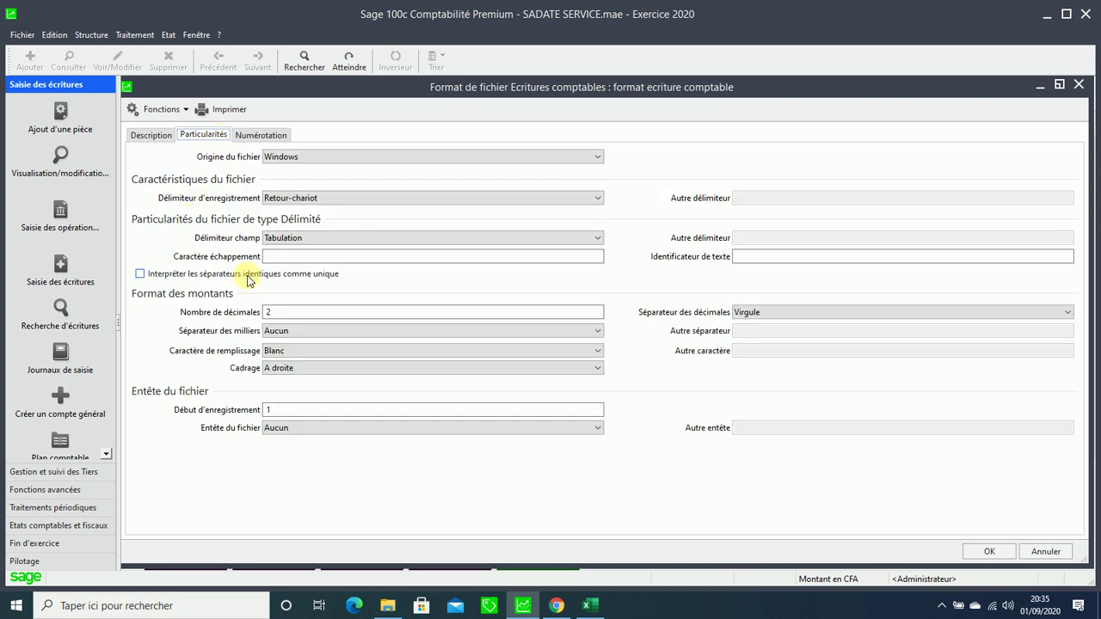
left_click(290, 244)
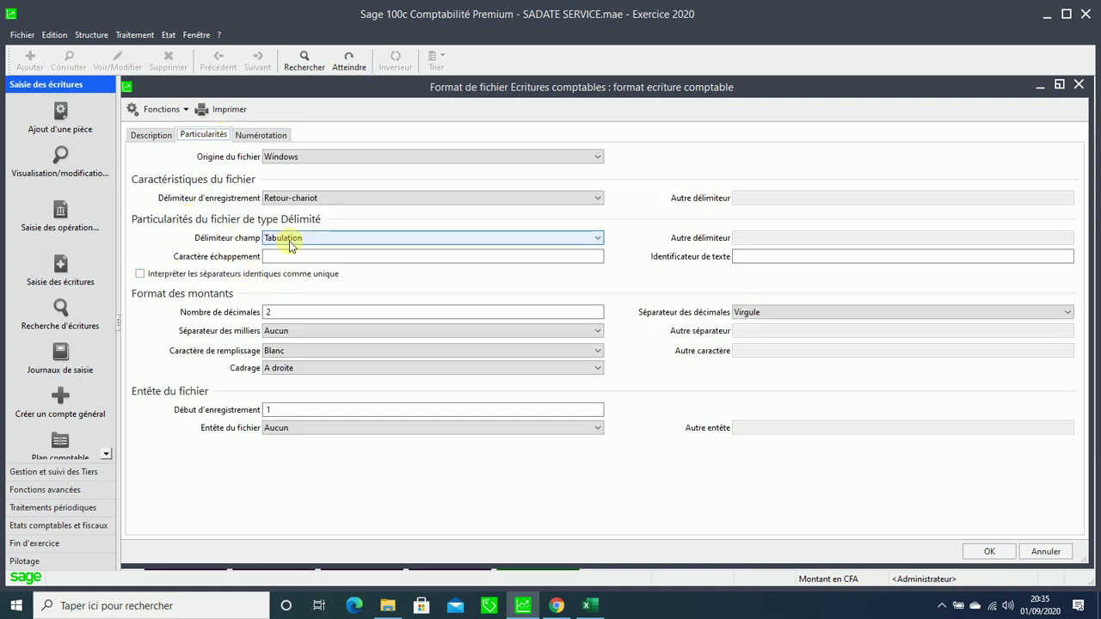
left_click(293, 244)
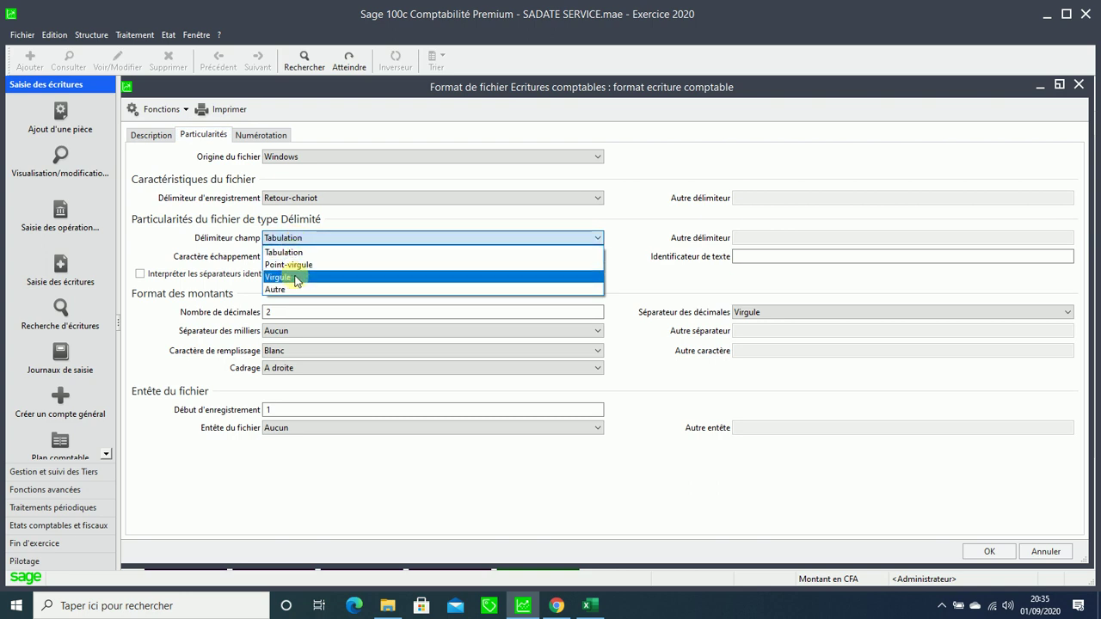
left_click(303, 268)
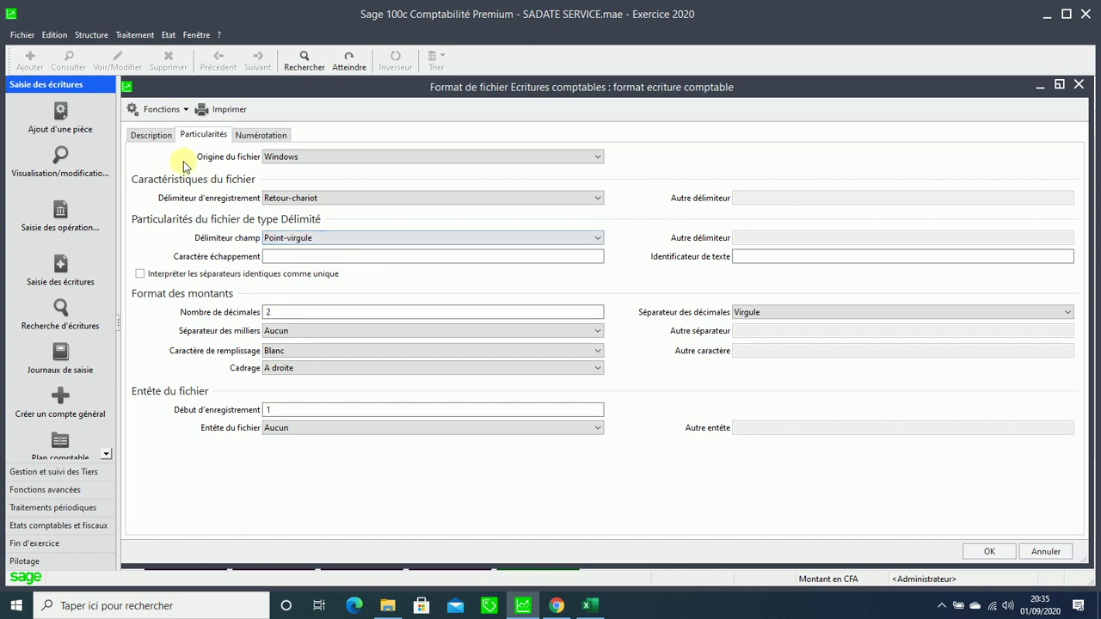
Step: Compare the format's field list with the Excel workbook, examining how the dates in the DATES column are written
left_click(146, 136)
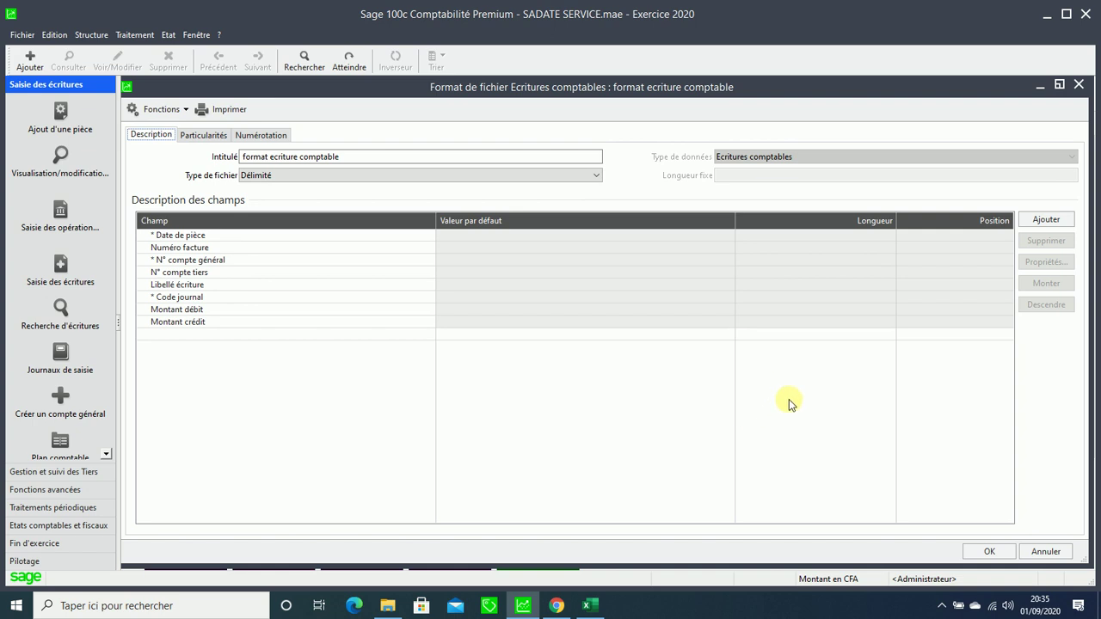
left_click(588, 605)
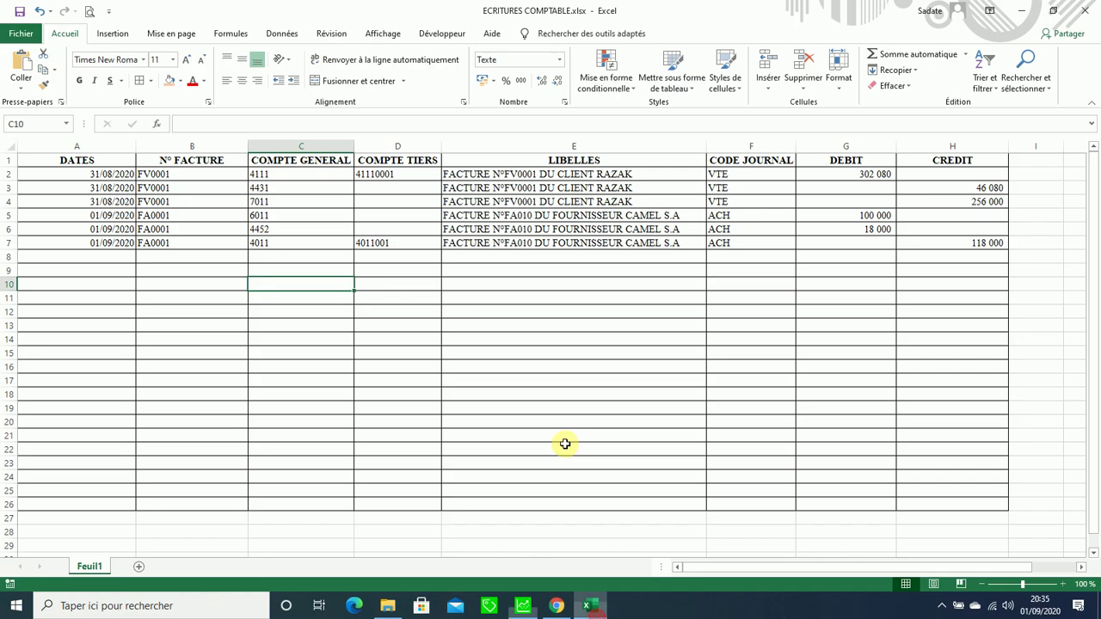
left_click(127, 202)
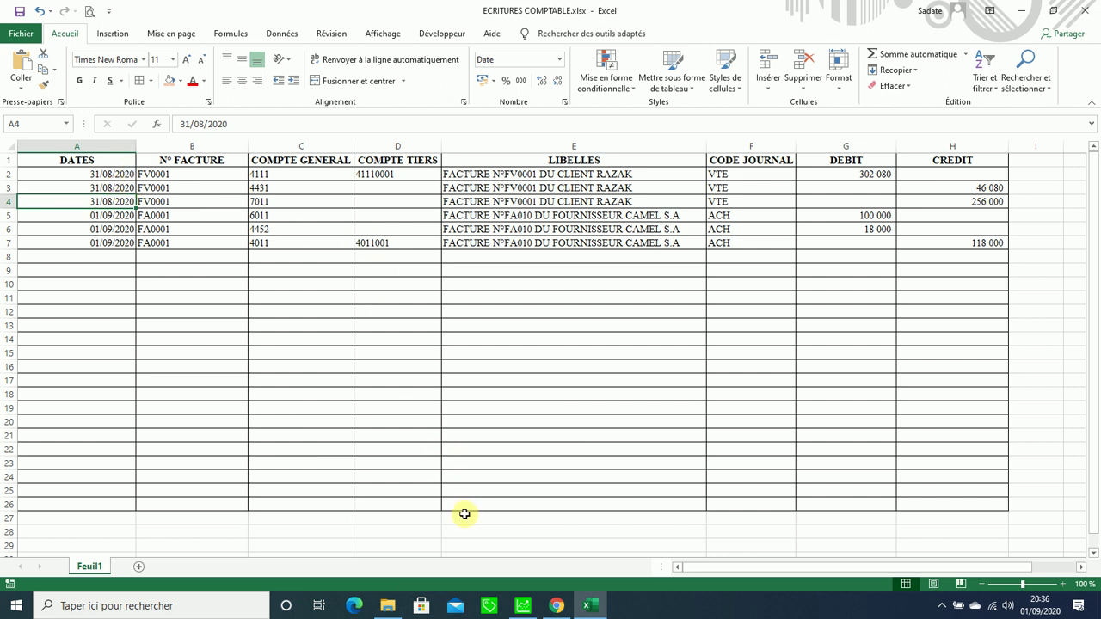
left_click(523, 602)
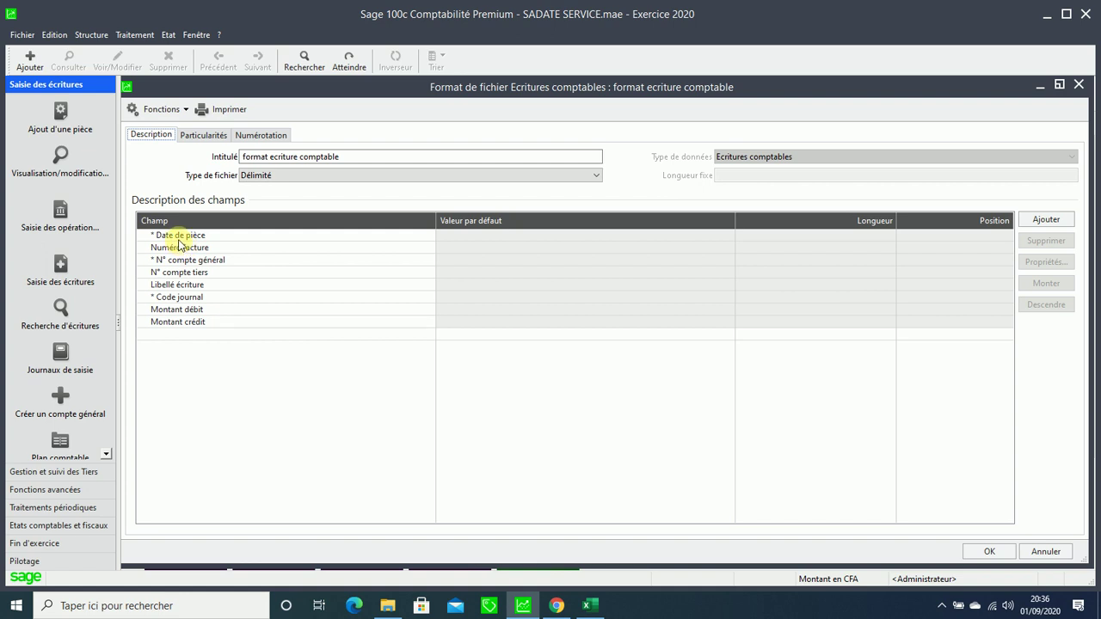
left_click(588, 605)
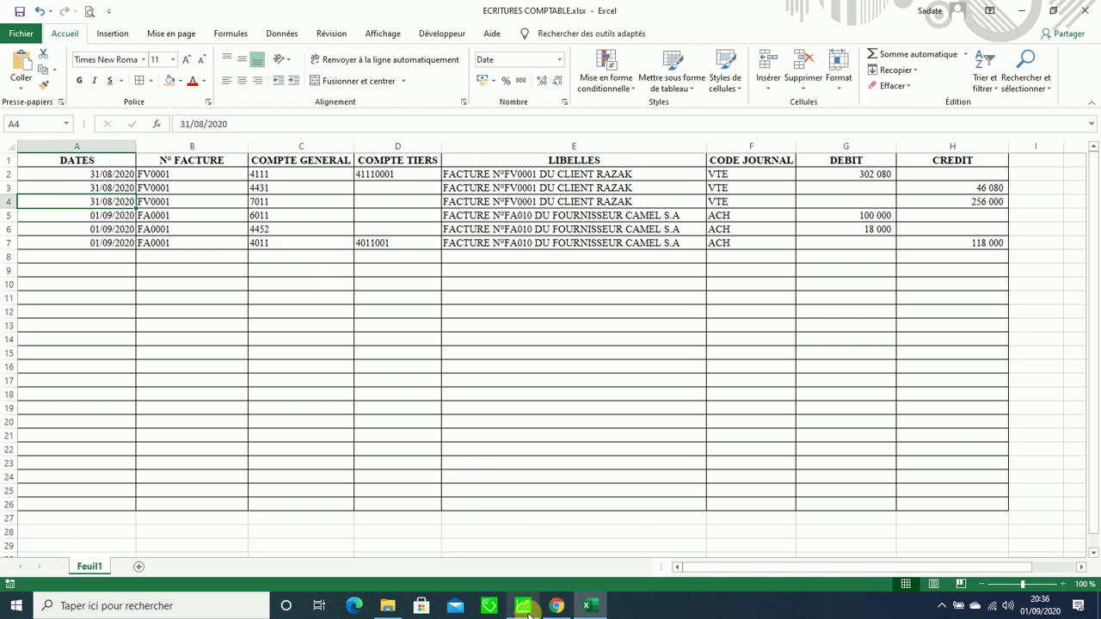
mouse_move(524, 603)
left_click(523, 561)
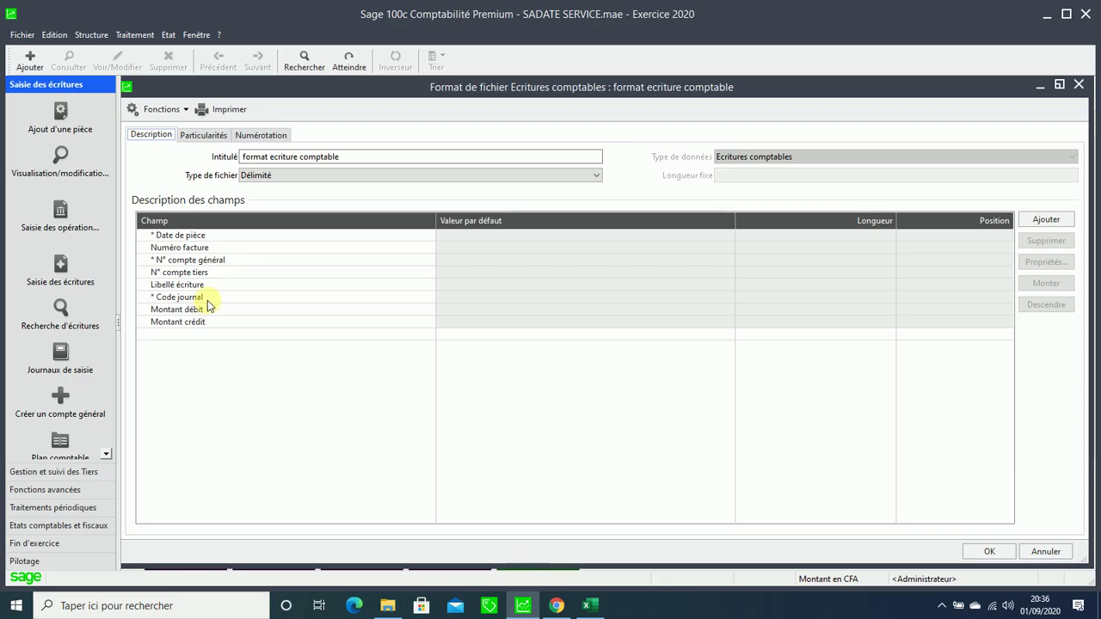
Step: Set the format of the Date de pièce field to jj/mm/aaaa and save the import format in Sage 100c
left_click(193, 237)
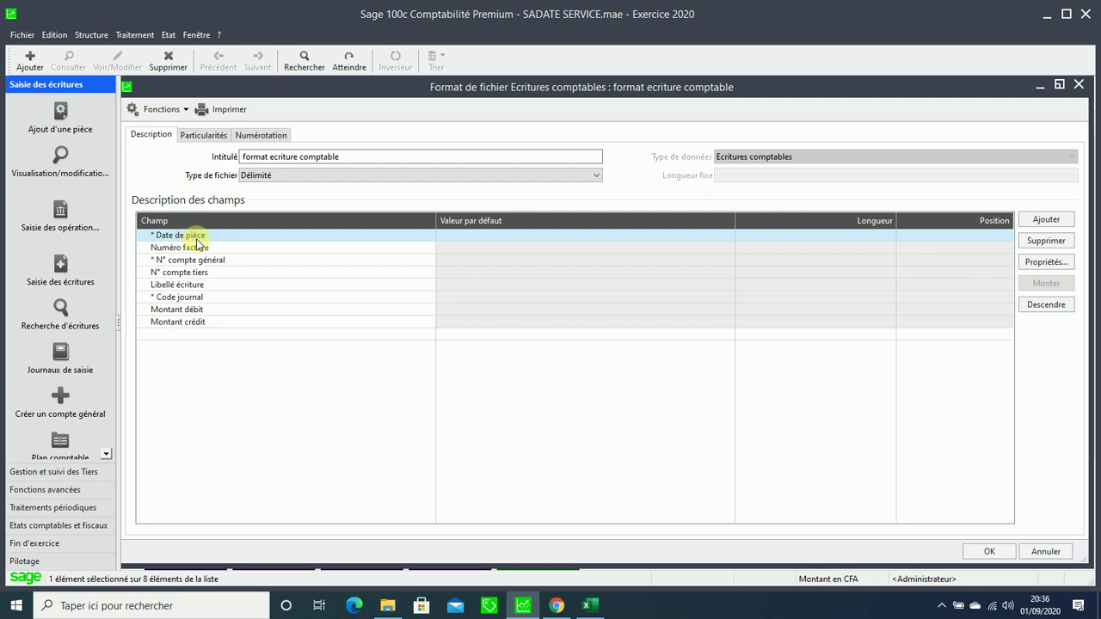
left_click(1052, 262)
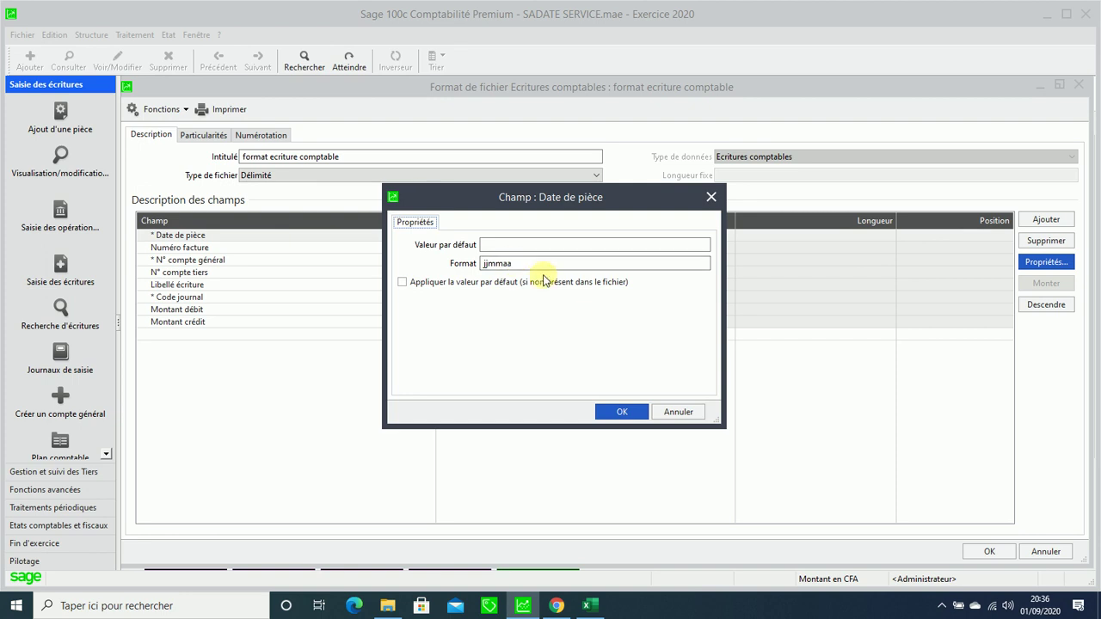
left_click(487, 265)
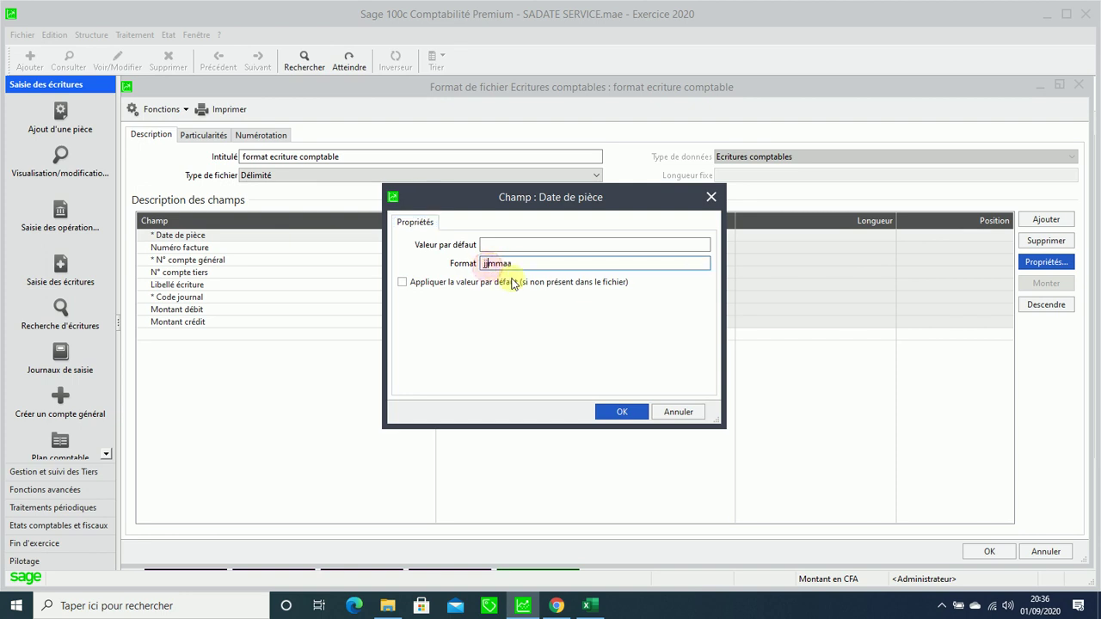
key("Right")
key("Right")
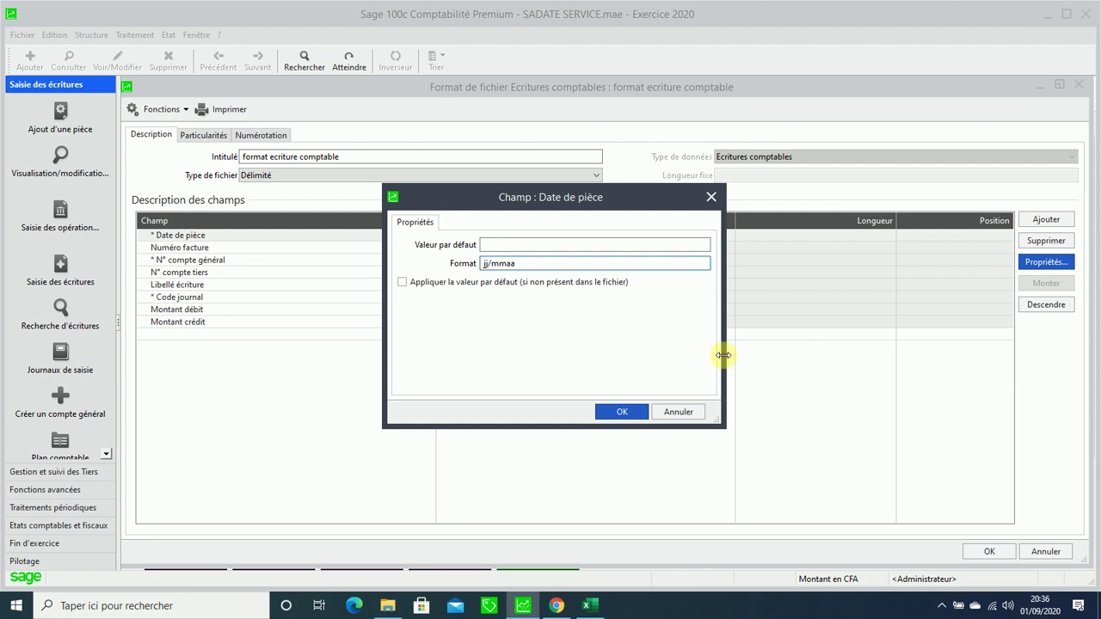
type("/")
left_click(508, 264)
type("/aaaa")
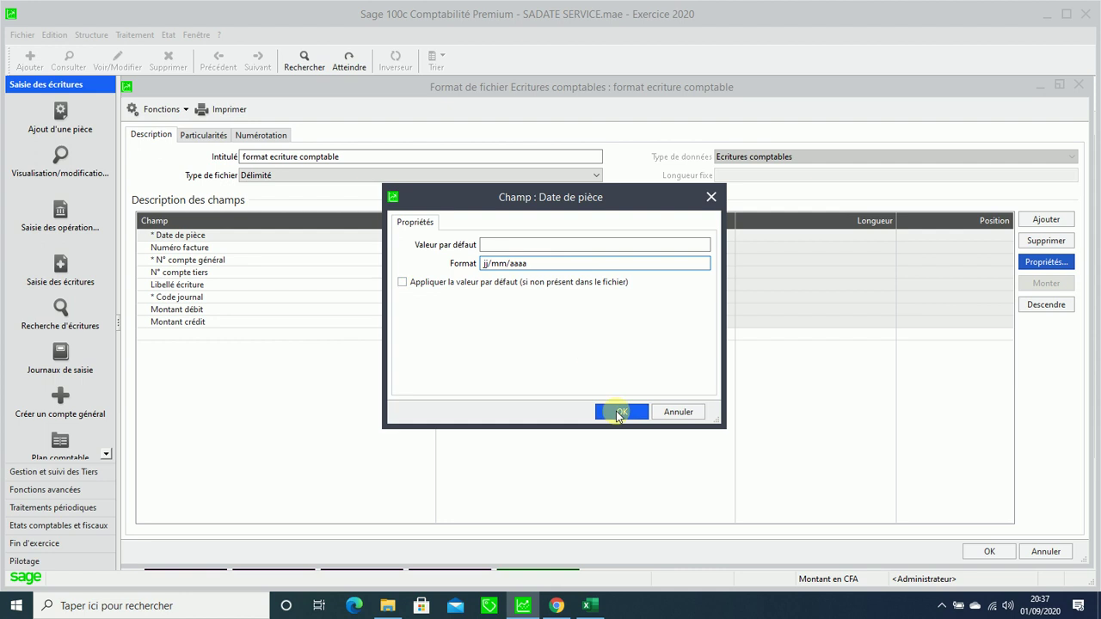
left_click(616, 412)
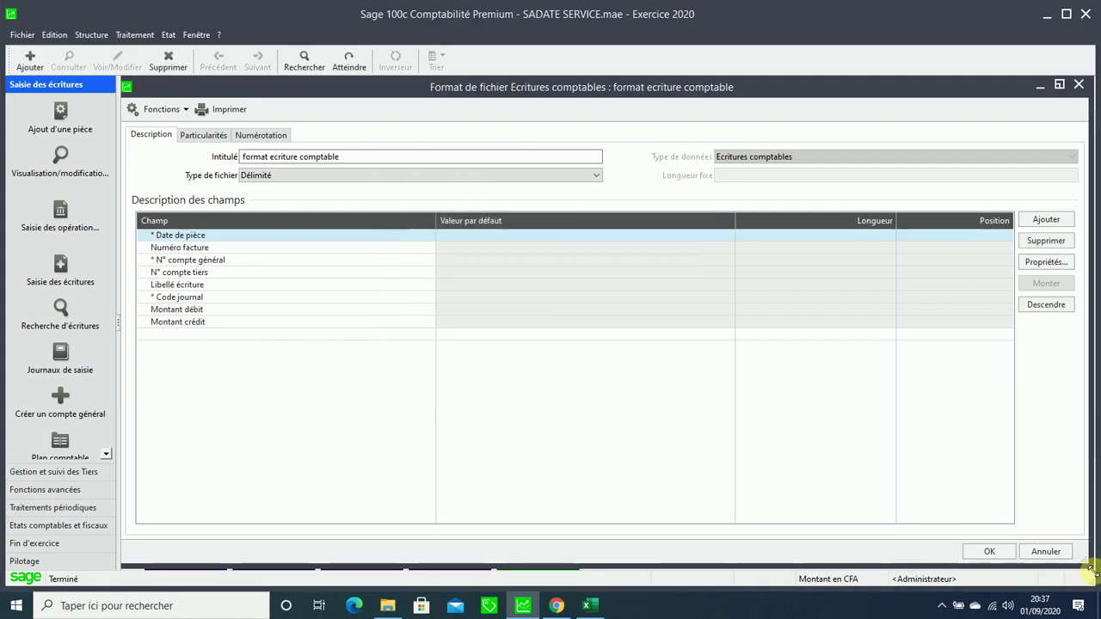
left_click(994, 553)
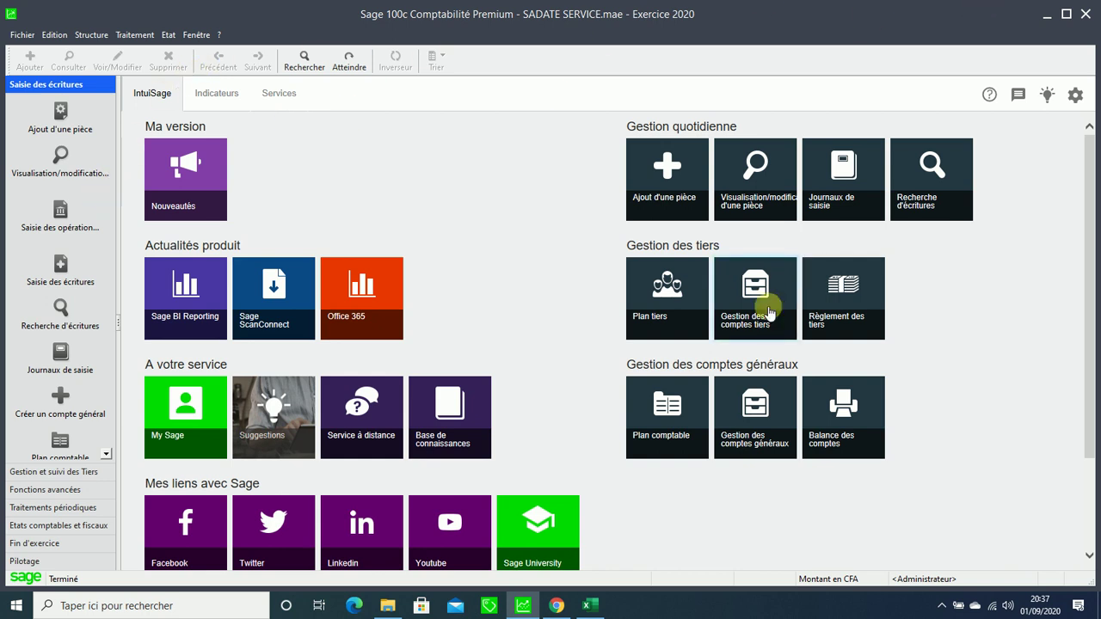
Step: Switch to the Excel workbook and copy the entry rows A2:H7 without the header row
left_click(602, 607)
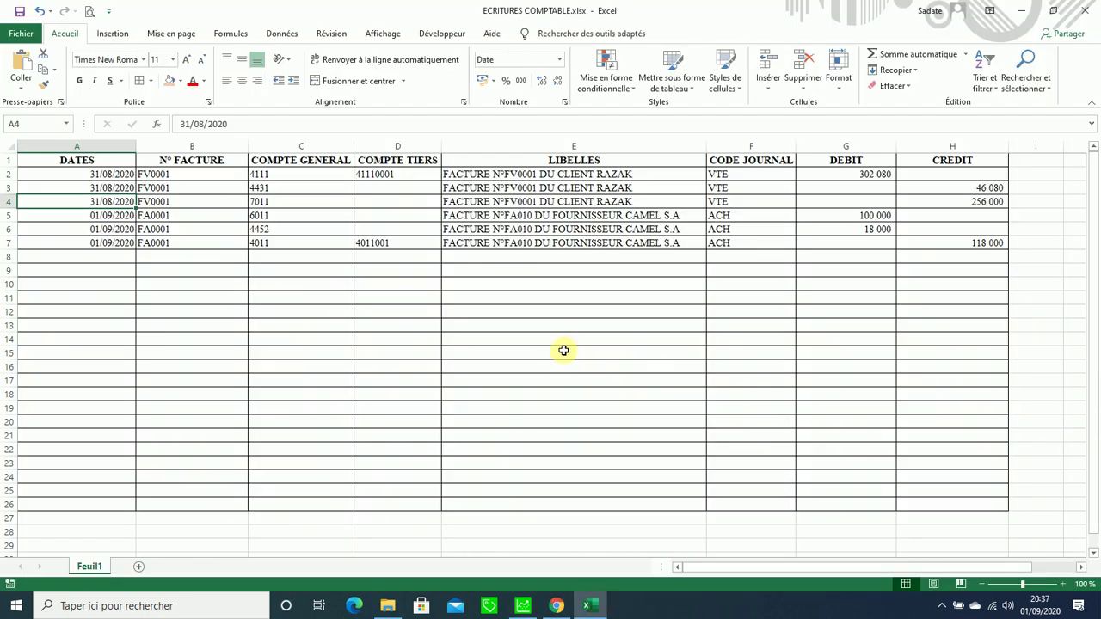
left_click(376, 324)
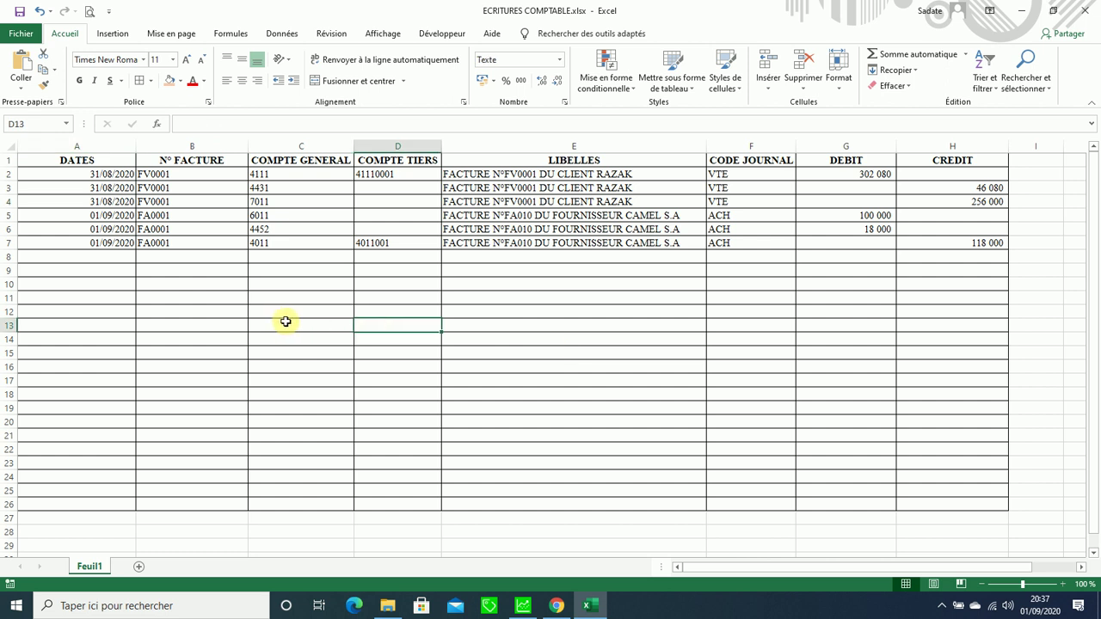
left_click(116, 174)
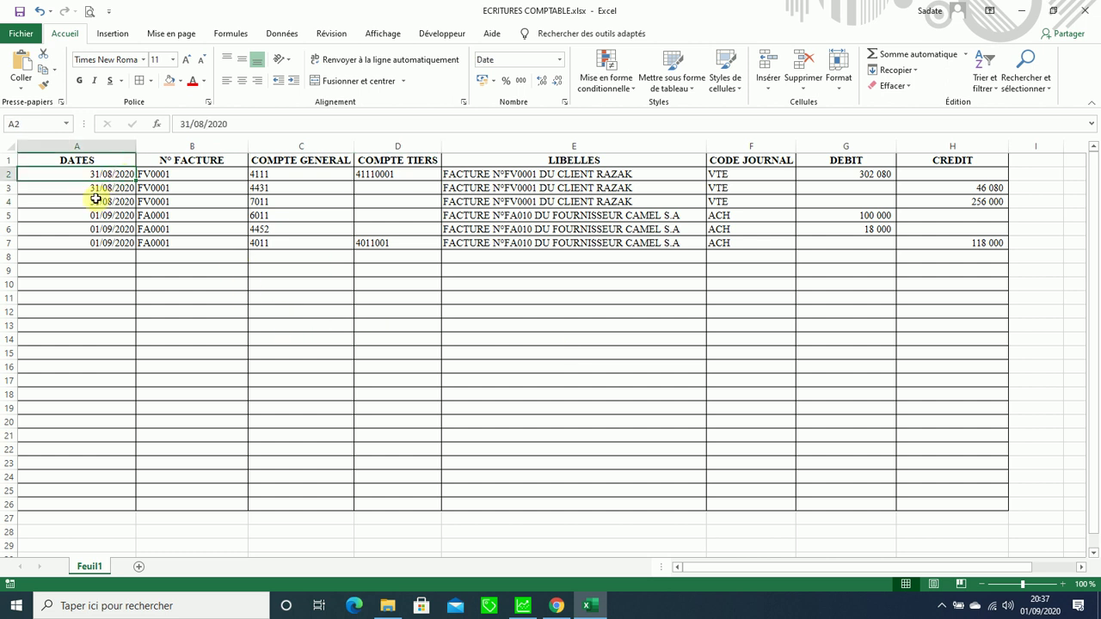
left_click(978, 245, "shift")
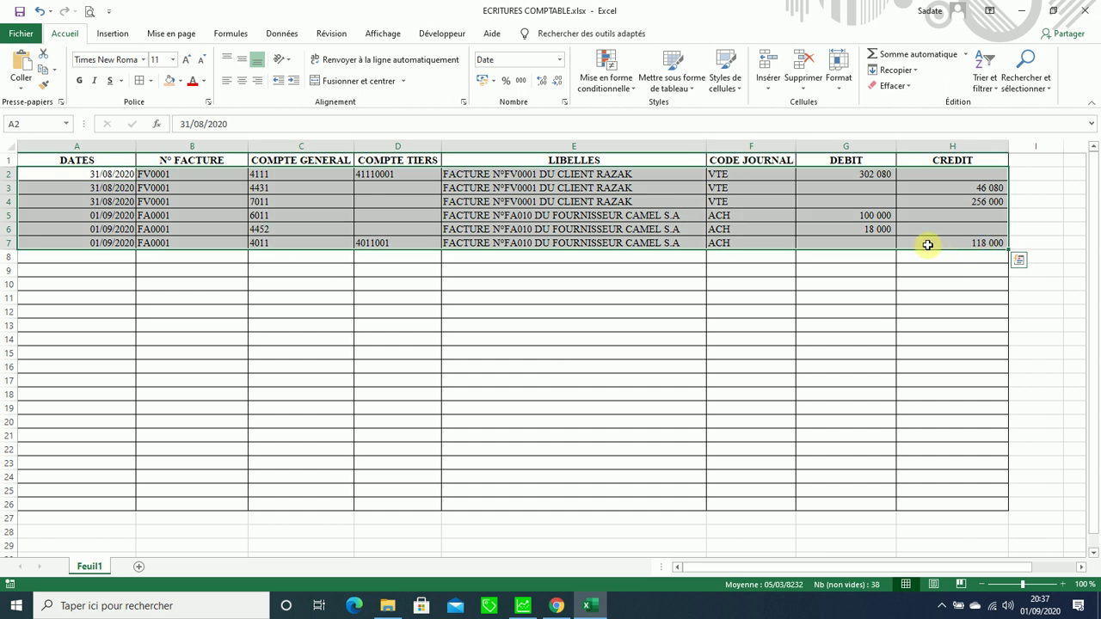
key("ctrl+c")
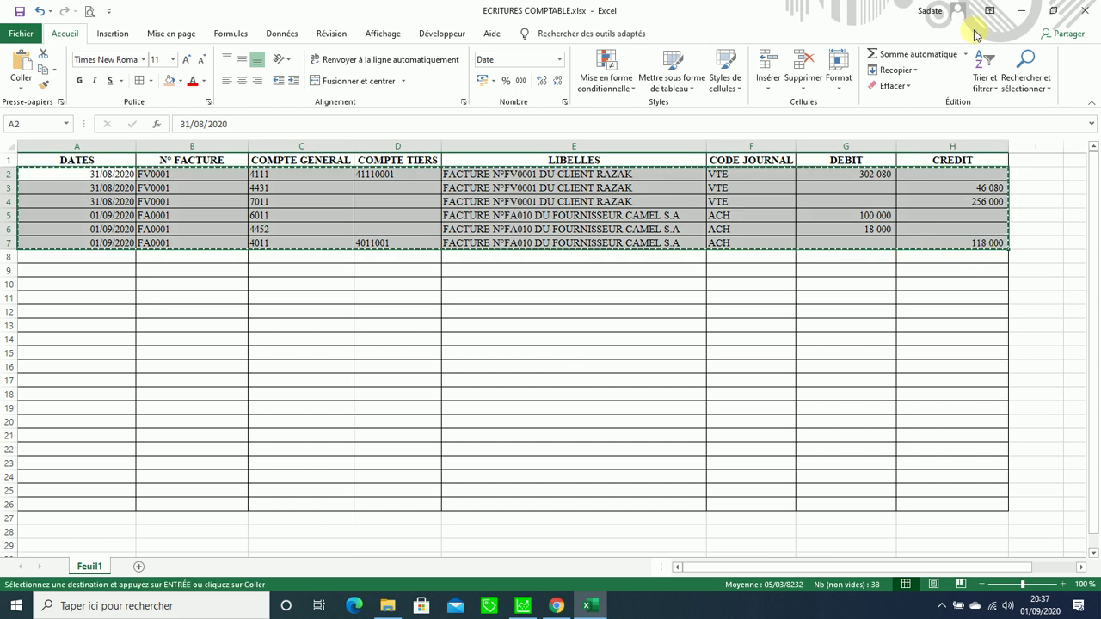
Step: Minimize the Excel workbook and create a new text document on the Windows desktop
left_click(1018, 12)
left_click(1026, 12)
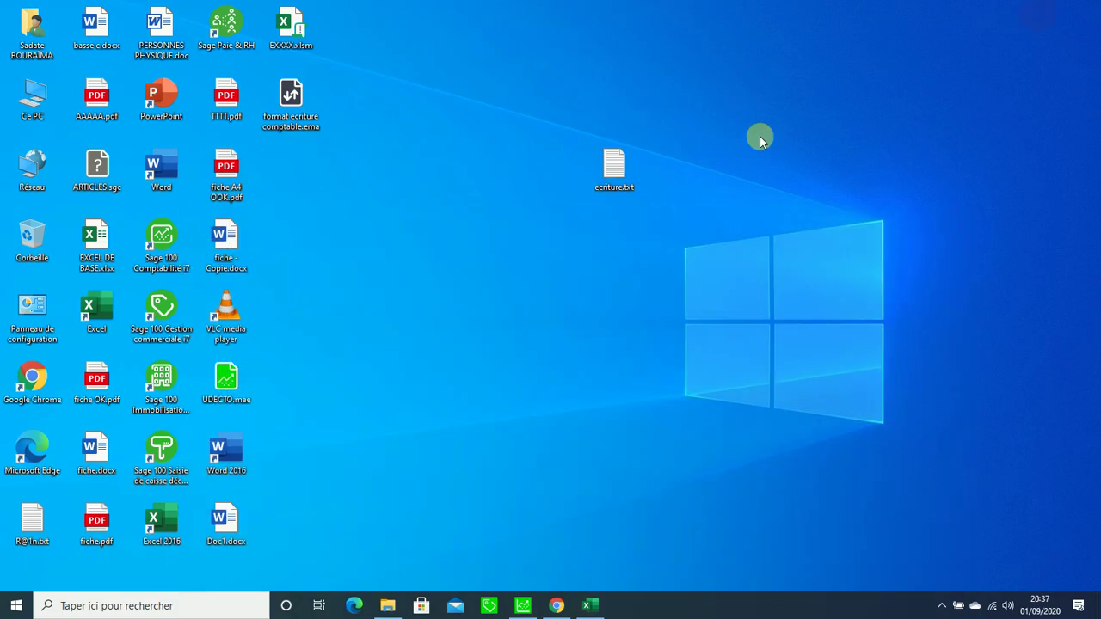
right_click(348, 202)
mouse_move(477, 347)
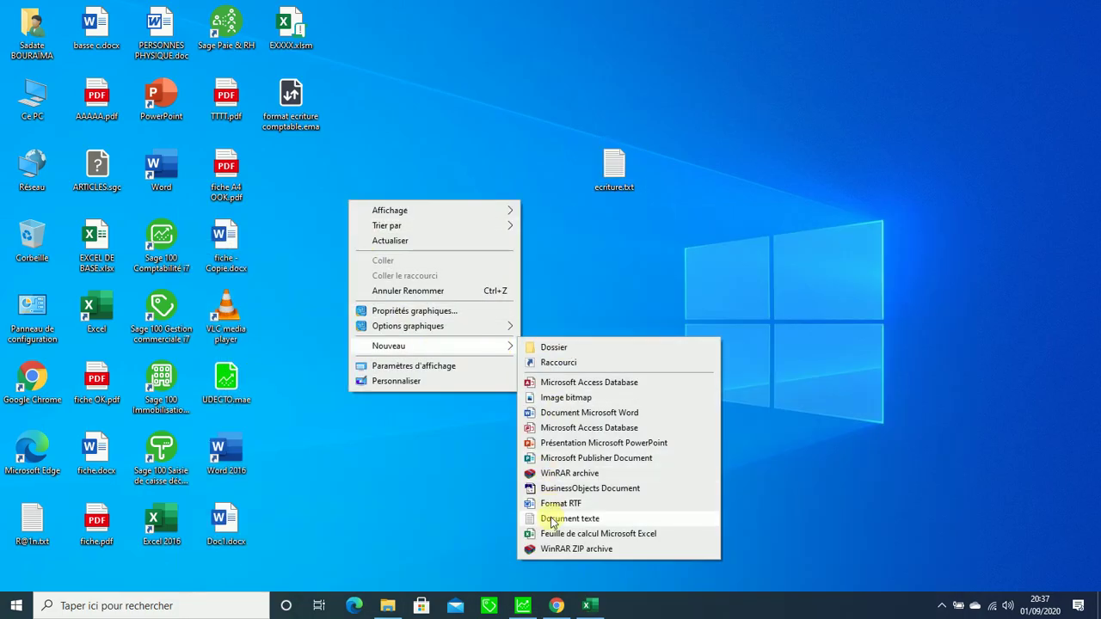
left_click(552, 519)
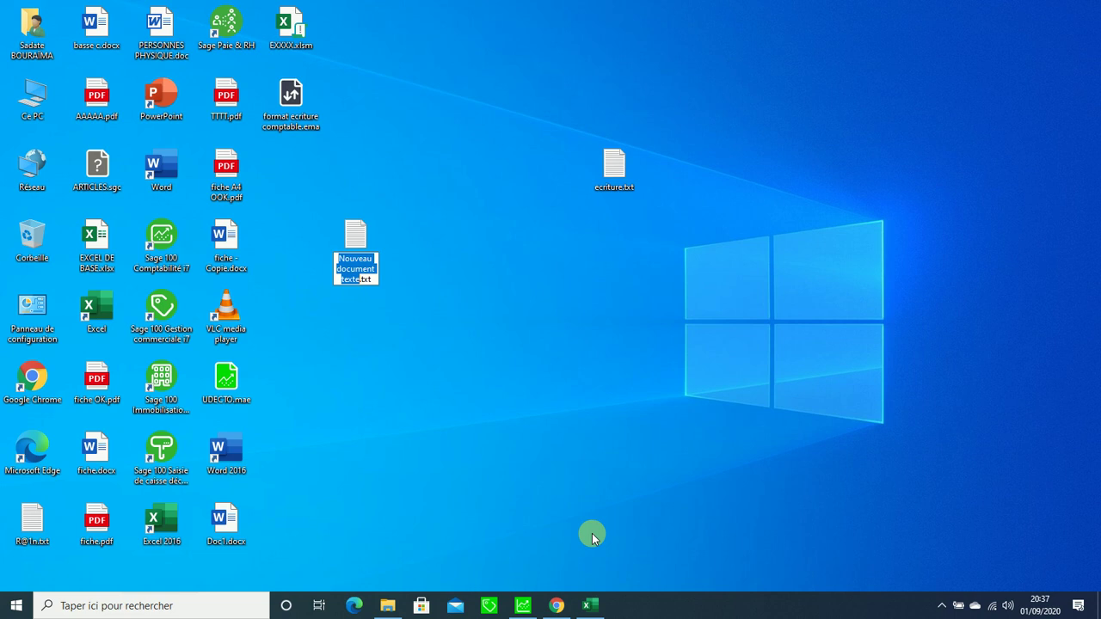
Step: Name the new text document "import ecritures comptable.txt", keeping its .txt extension
type("e")
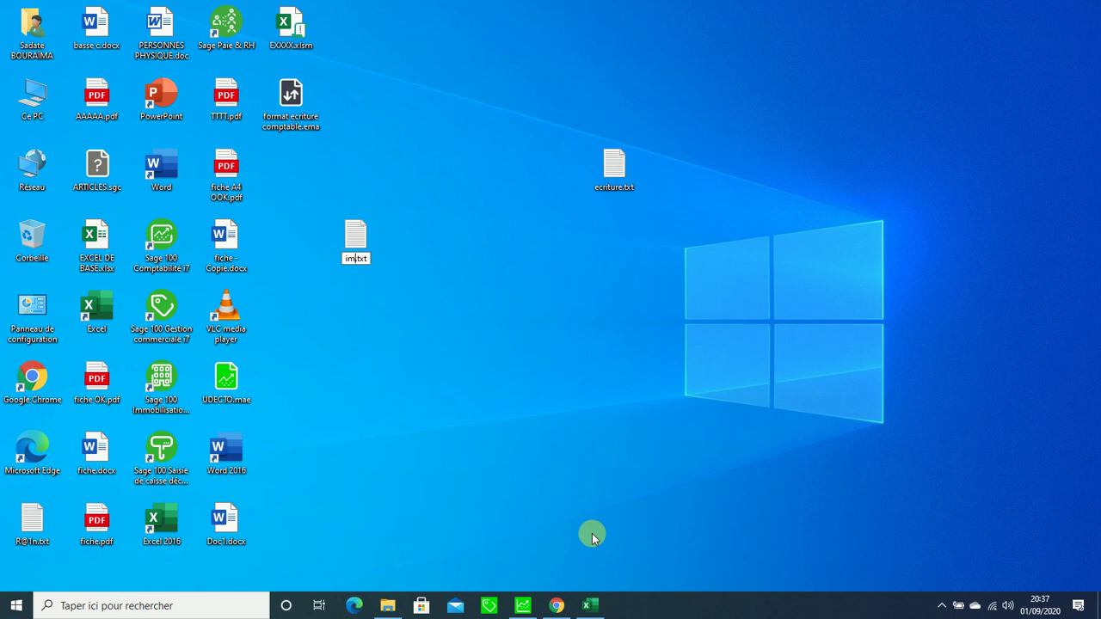
type("mport ec")
type("ritures")
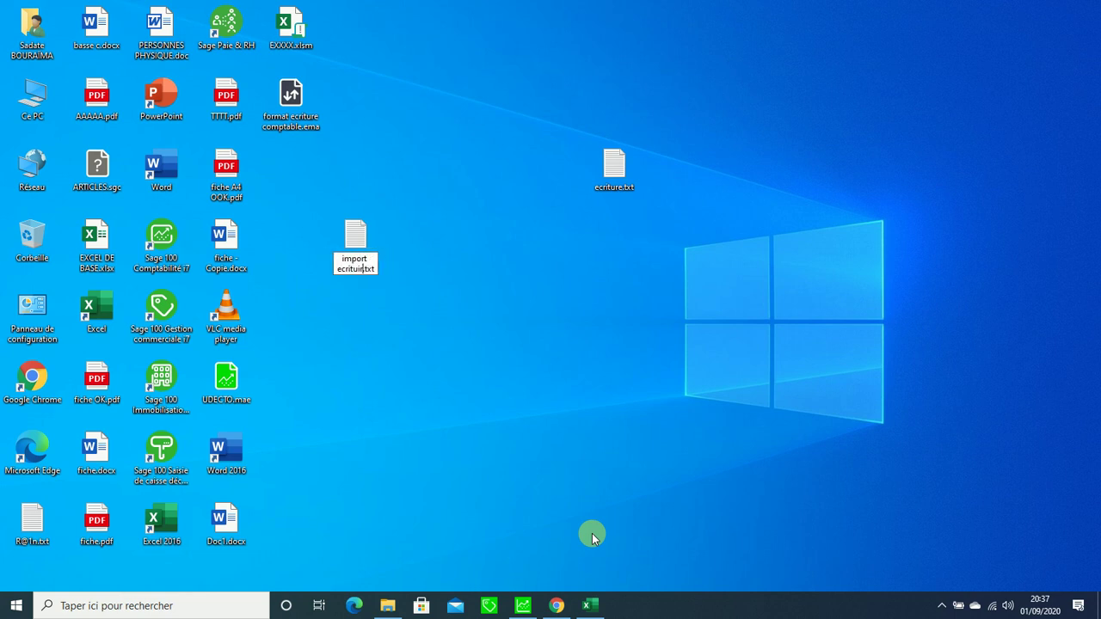
key("BackSpace")
key("BackSpace")
key("BackSpace")
type("res comptabl")
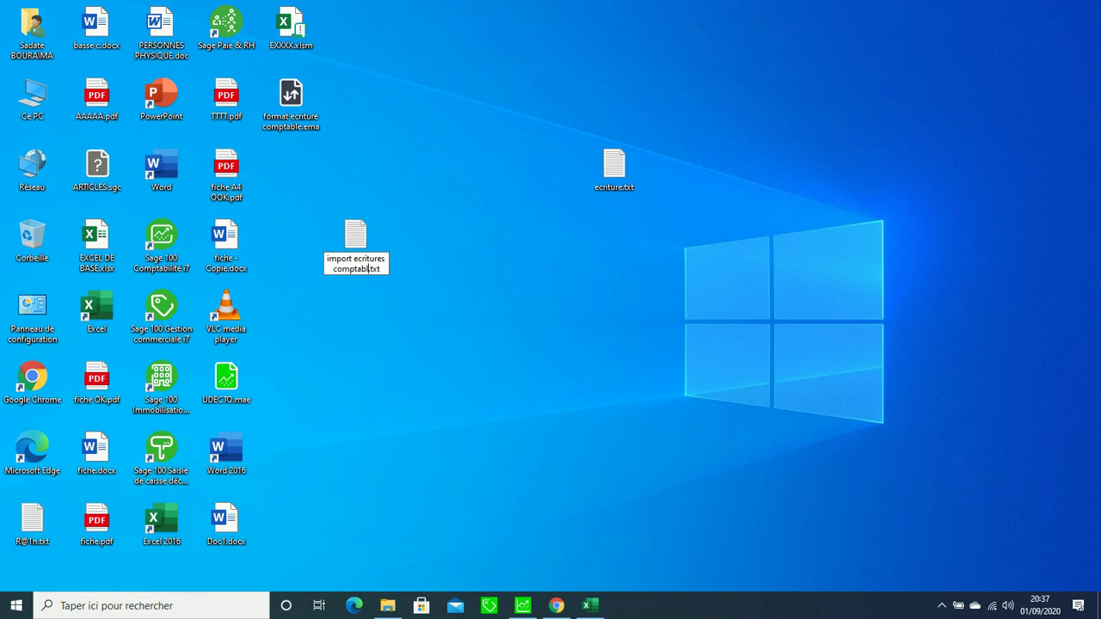
type("e")
key("Return")
Step: Open import ecritures comptable.txt in Bloc-notes and paste the copied Excel entry rows into it
key("Return")
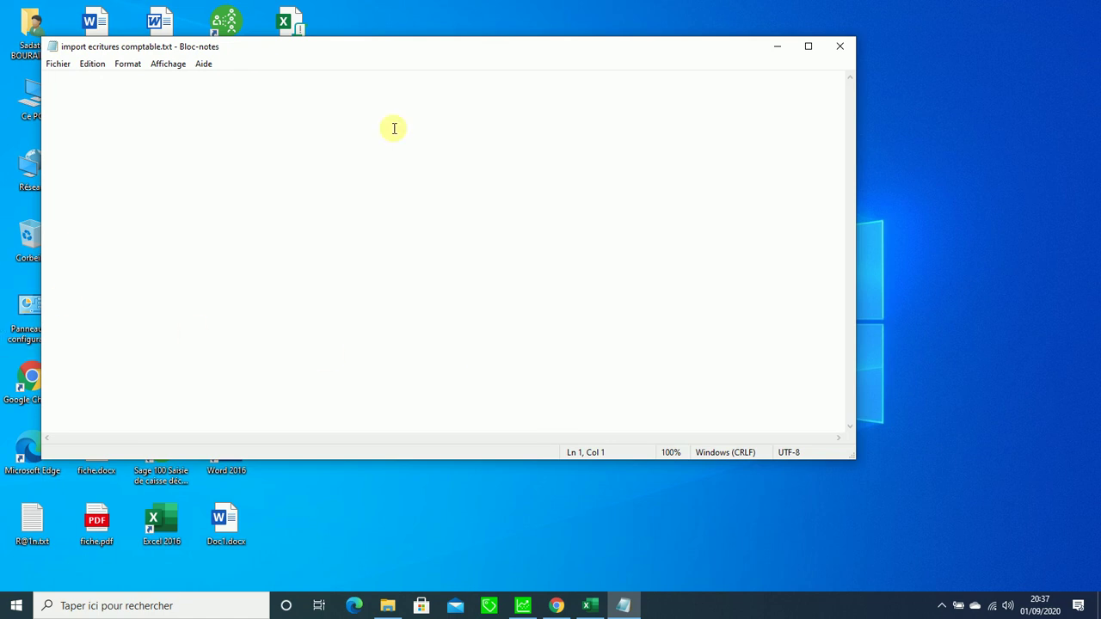
key("ctrl+v")
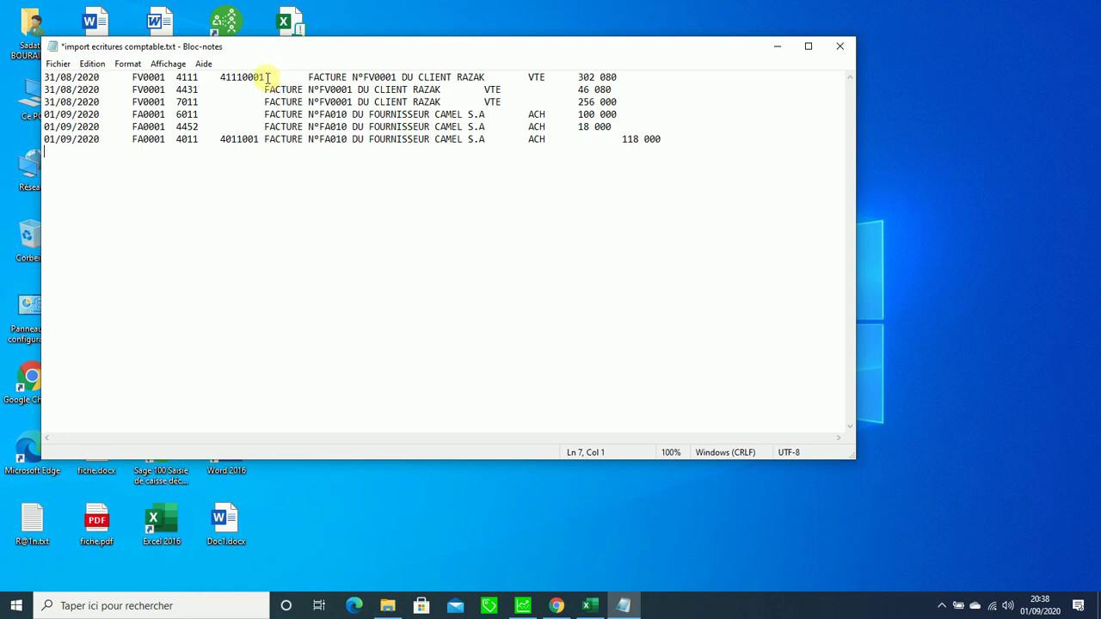
Step: Copy the blank tab gap before the FACTURE label on the first line of the pasted entries
left_click_drag(268, 77, 296, 78)
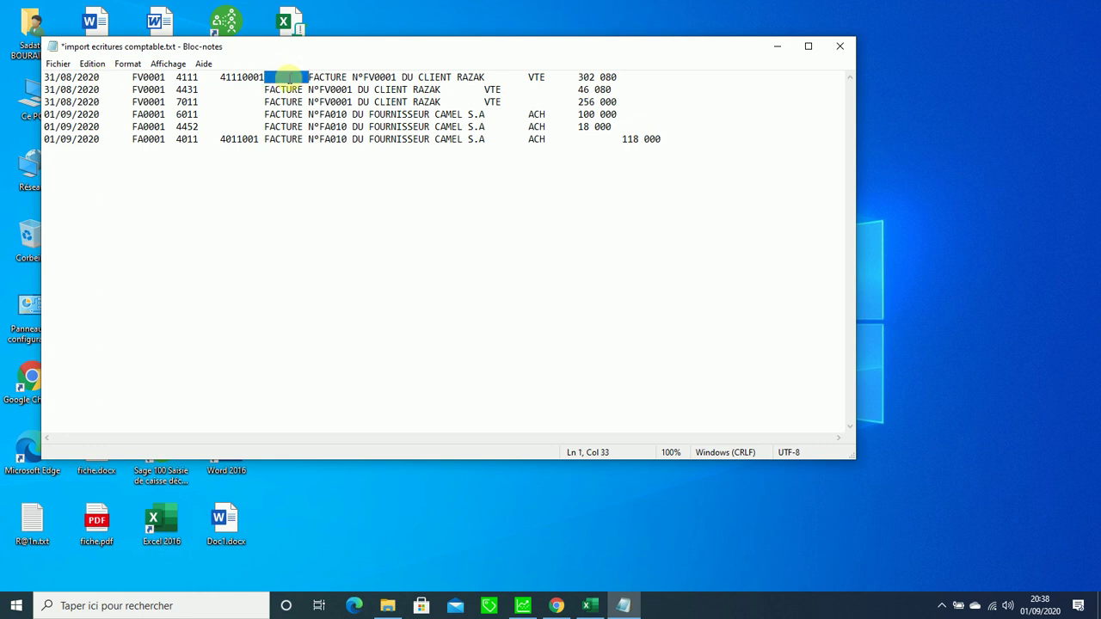
right_click(291, 77)
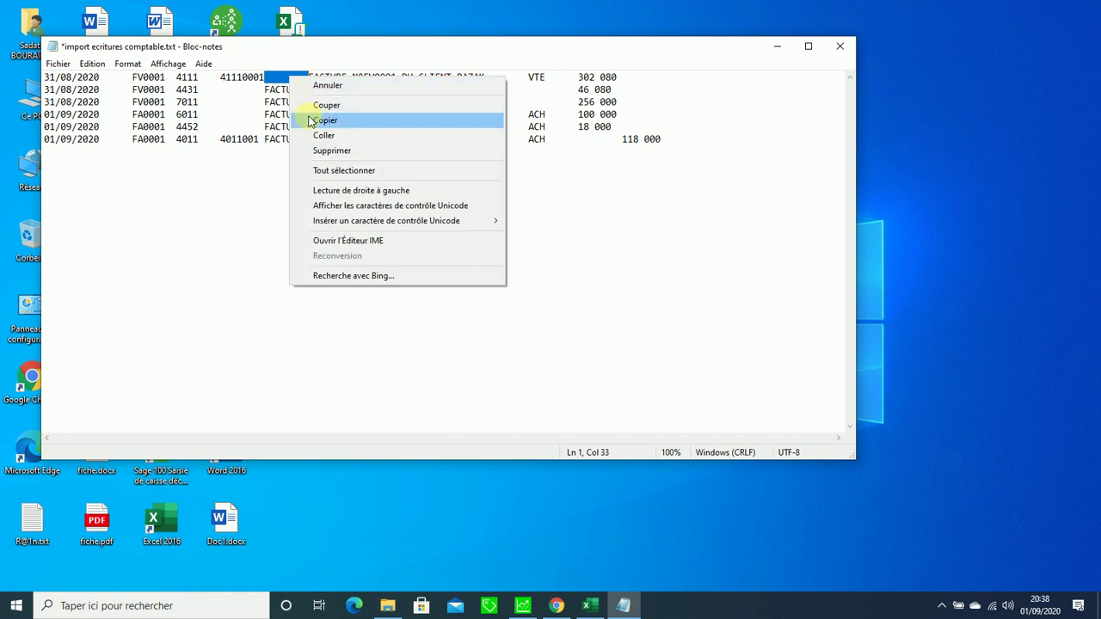